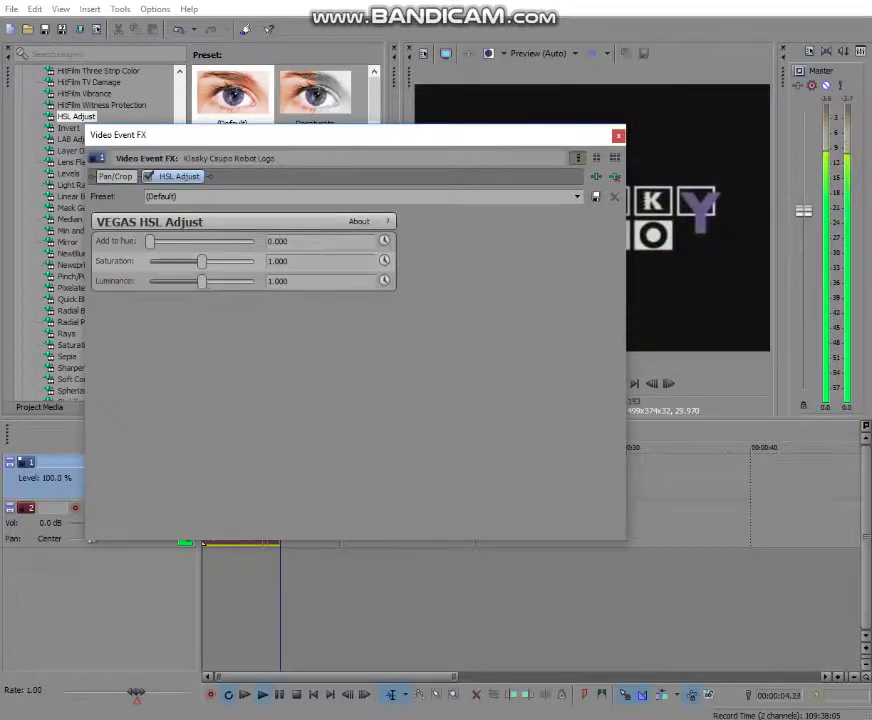
Try hue shifts of 0.395 and 0.878 in HSL Adjust, and remove that effect from the Klasky Csupo Robot Logo event.
drag(150, 241, 192, 241)
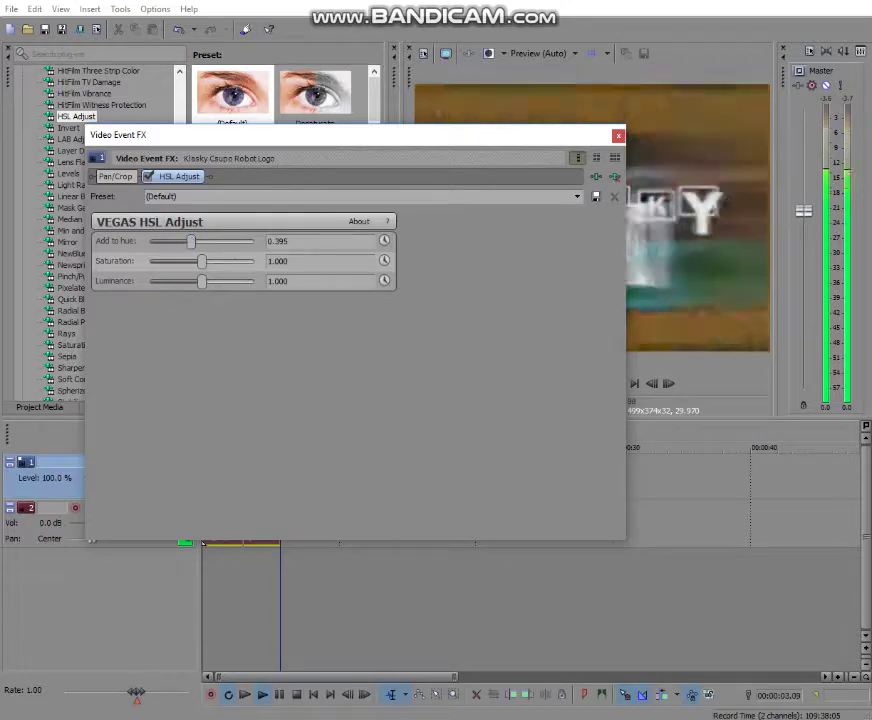
drag(227, 241, 242, 241)
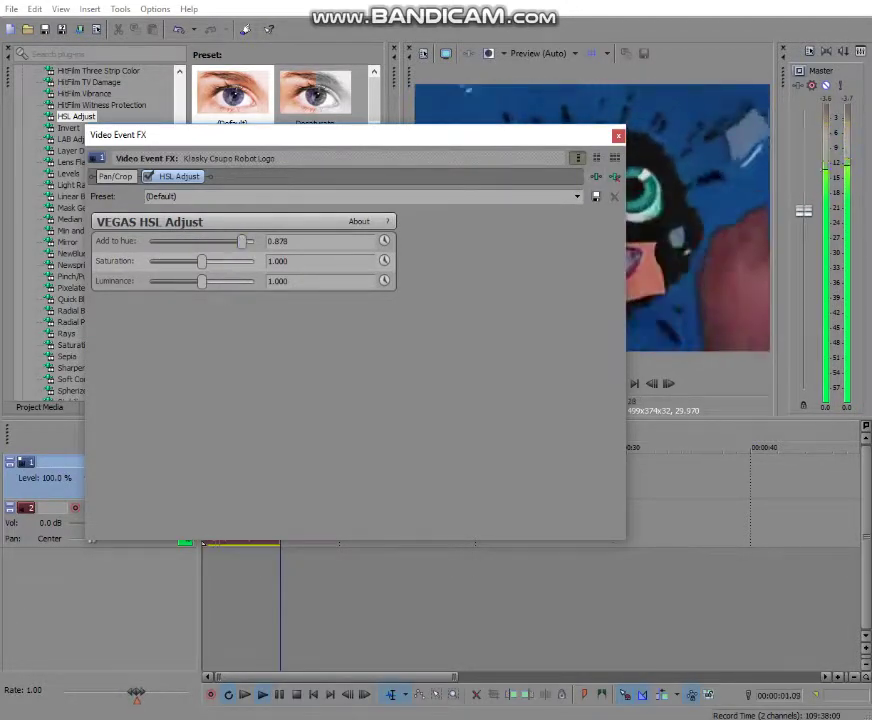
click(615, 177)
click(618, 135)
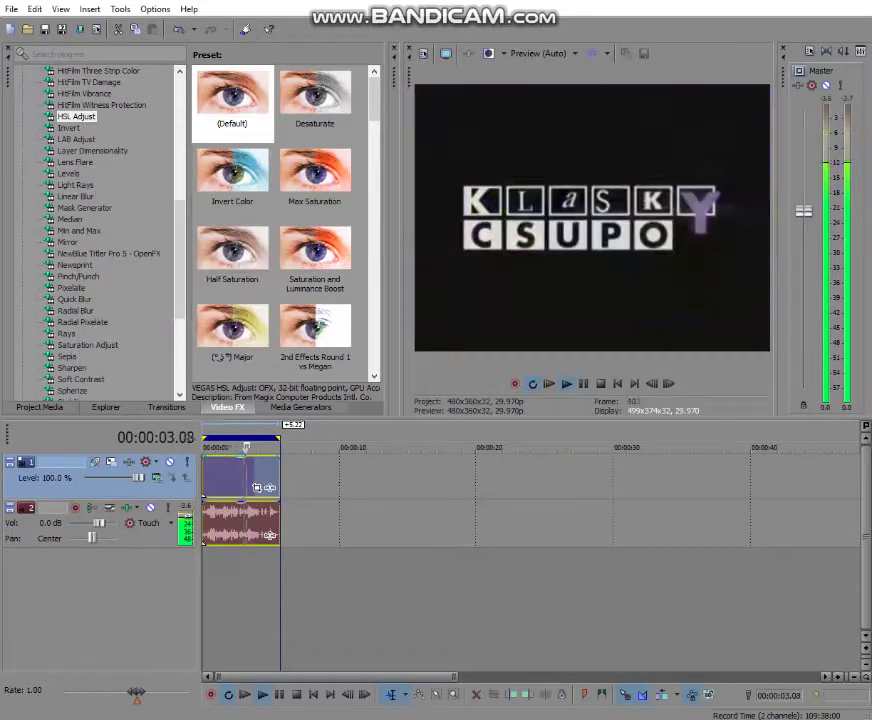
Apply the Channel Blend effect with the RGB to BGR preset to the video event on track 1.
drag(180, 258, 180, 132)
click(82, 162)
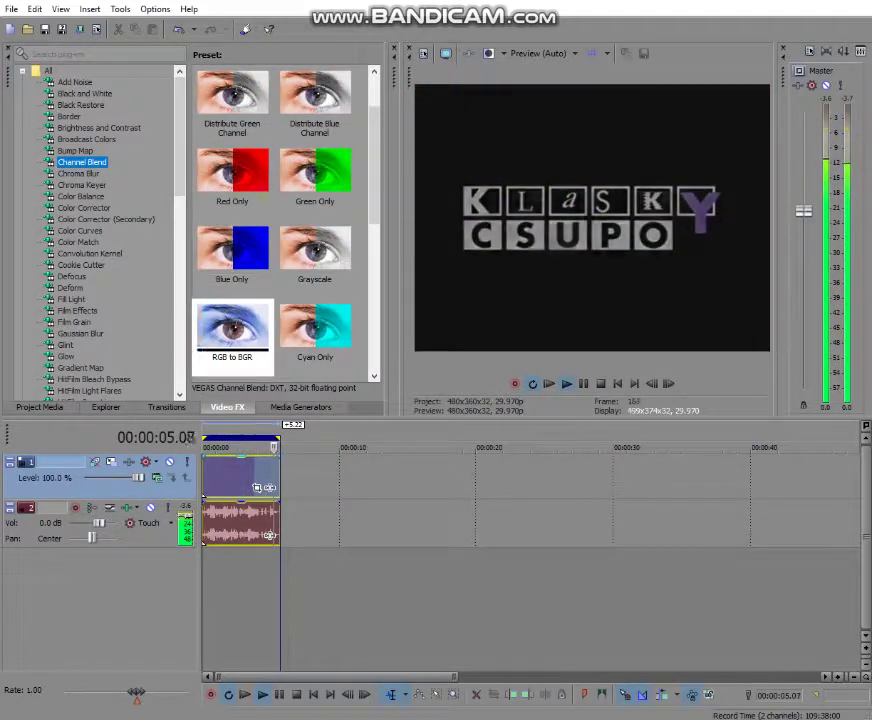
drag(232, 335, 235, 478)
click(618, 135)
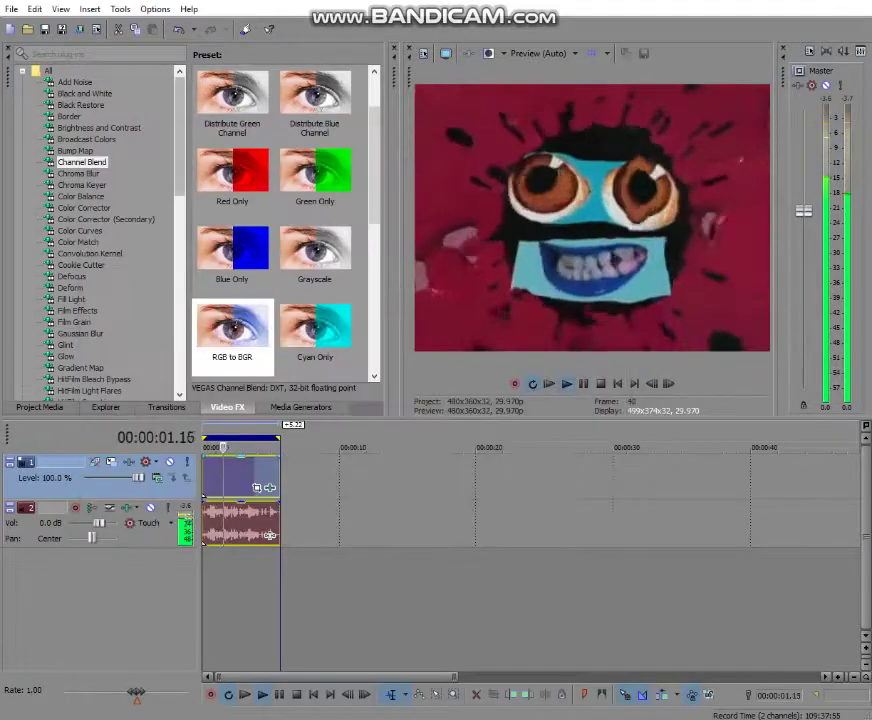
Add the HSL Adjust effect with its (Default) preset to the video event, following Channel Blend.
drag(180, 134, 180, 214)
click(76, 231)
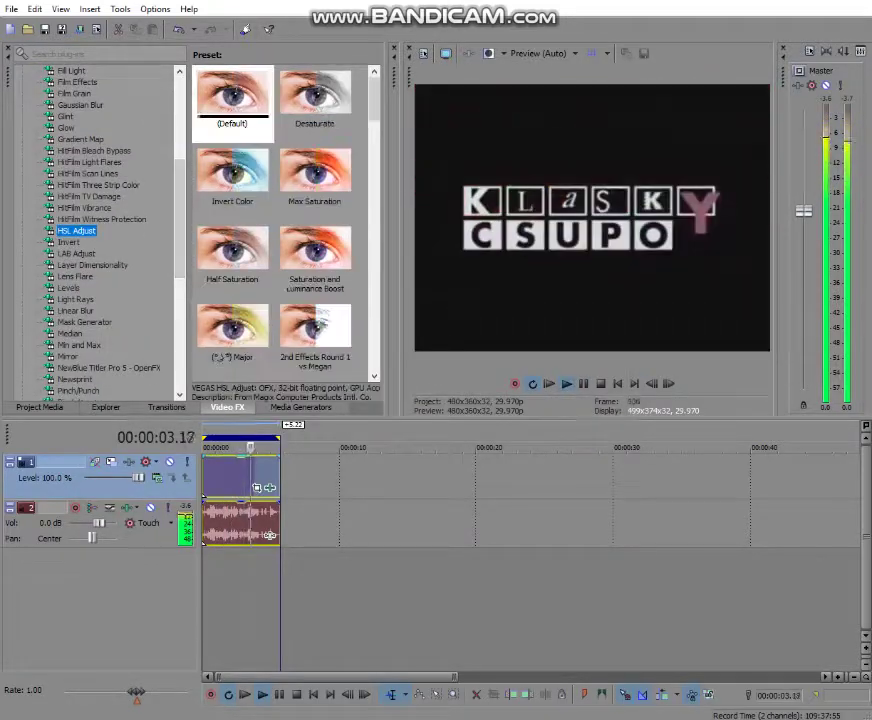
click(232, 97)
drag(232, 95, 240, 475)
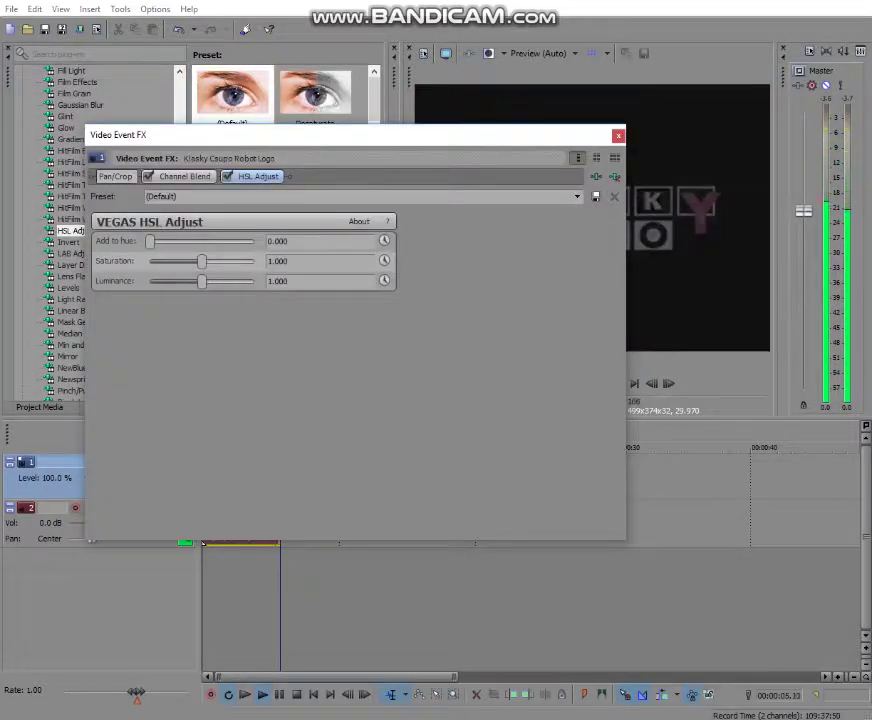
Set HSL Adjust's Add to hue to 0.450 and its Saturation to 2.000, and close the event effects window.
drag(150, 241, 231, 241)
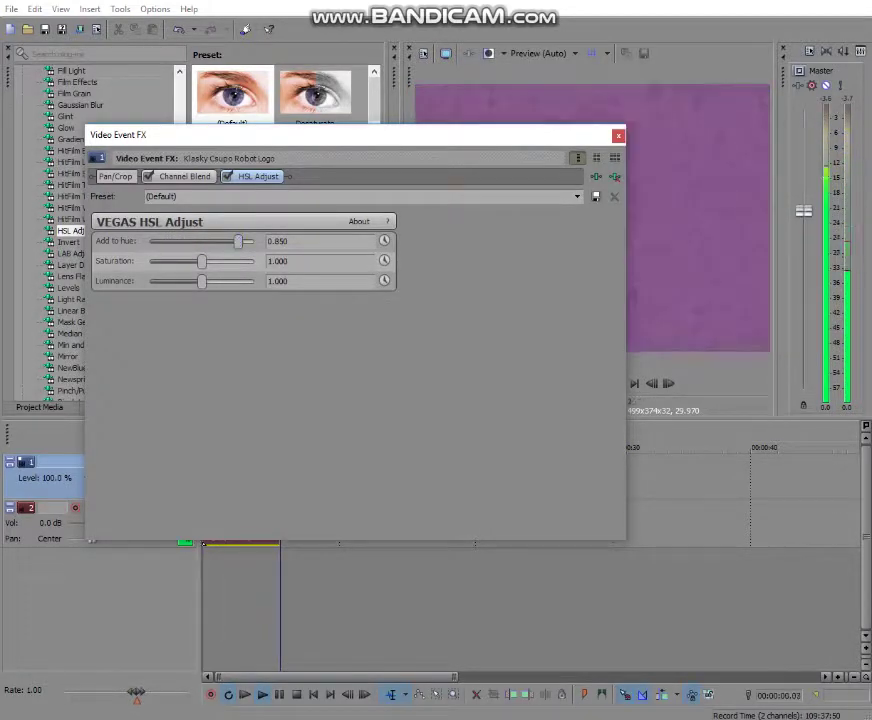
drag(238, 241, 171, 241)
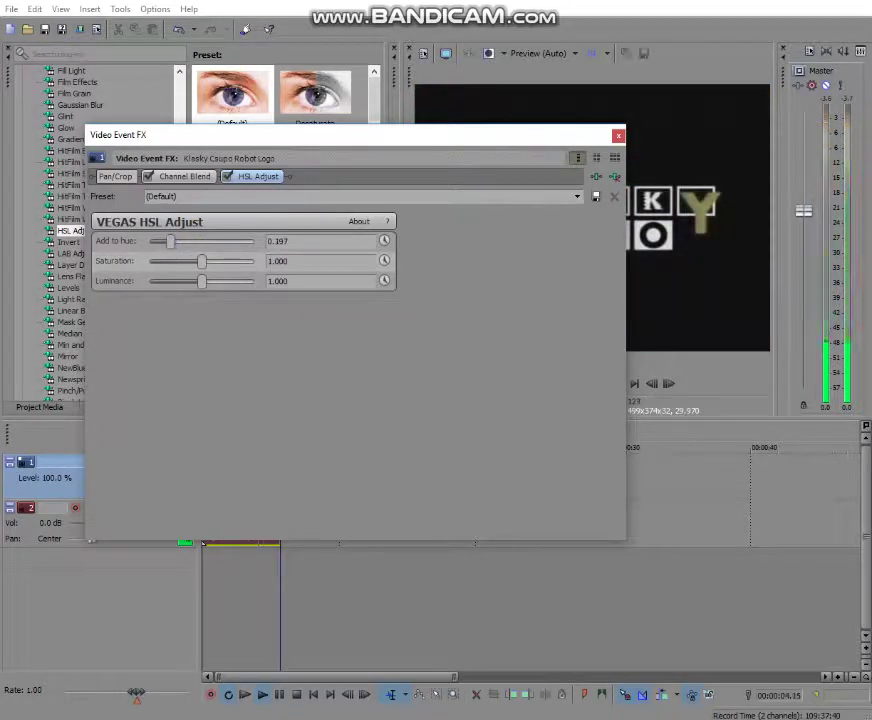
key(BackSpace)
key(BackSpace)
key(BackSpace)
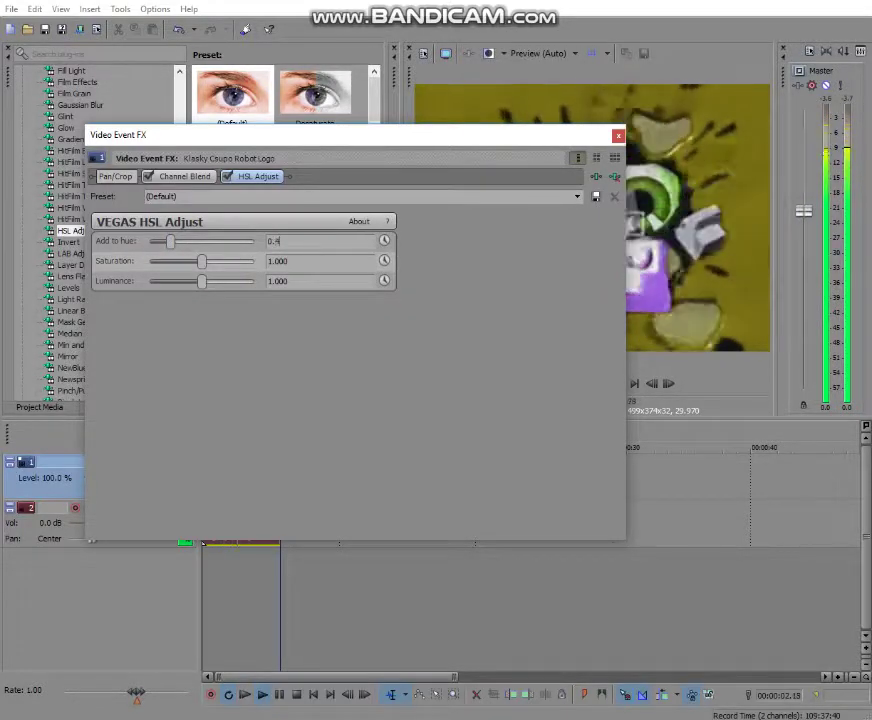
text(4)
key(Return)
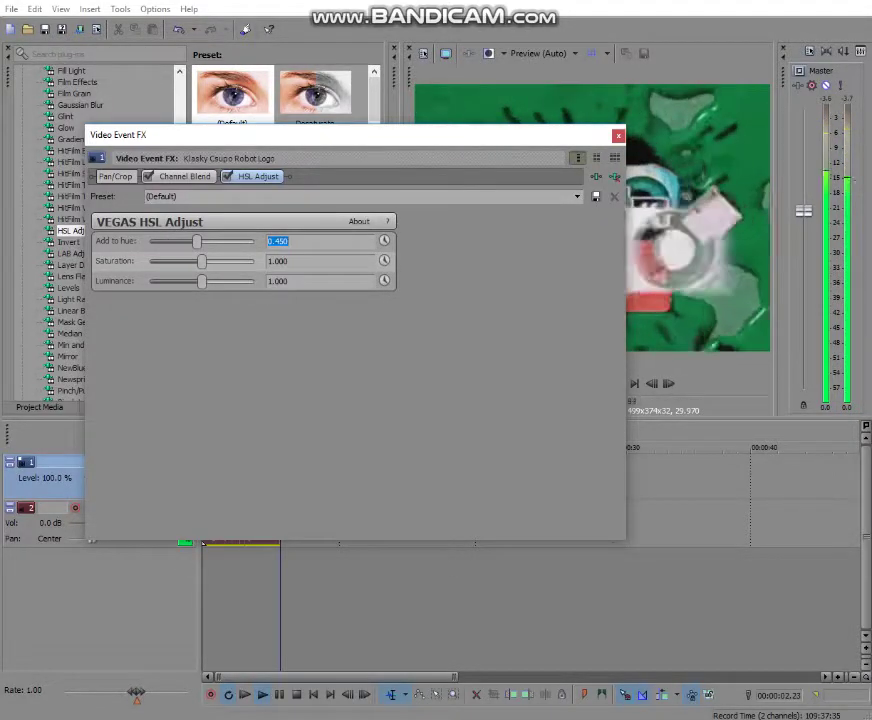
drag(208, 261, 254, 261)
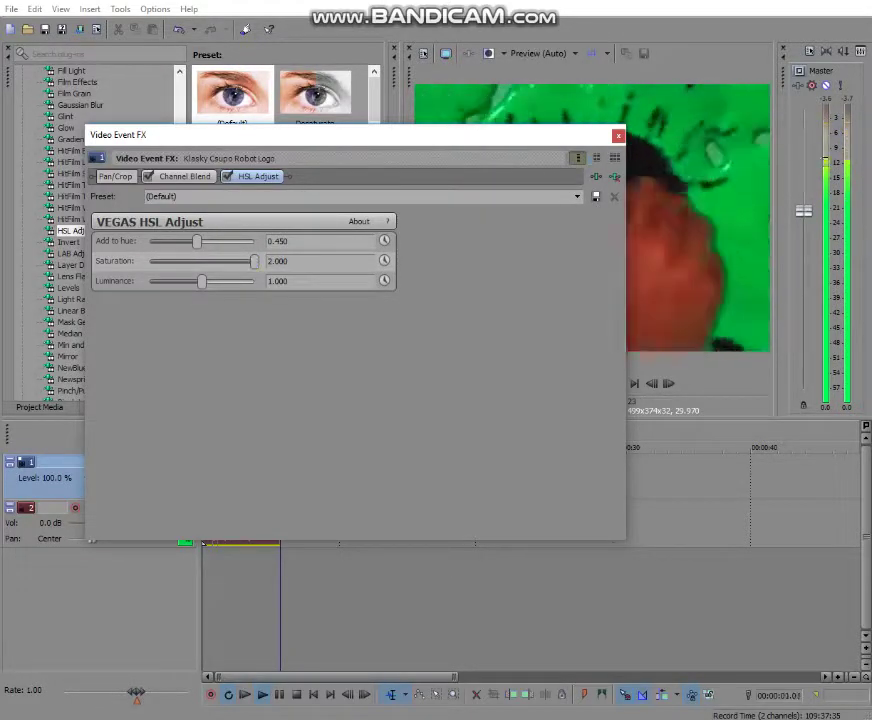
click(618, 136)
Add the Gradient Map effect with the Reset to None preset to the video event.
click(80, 139)
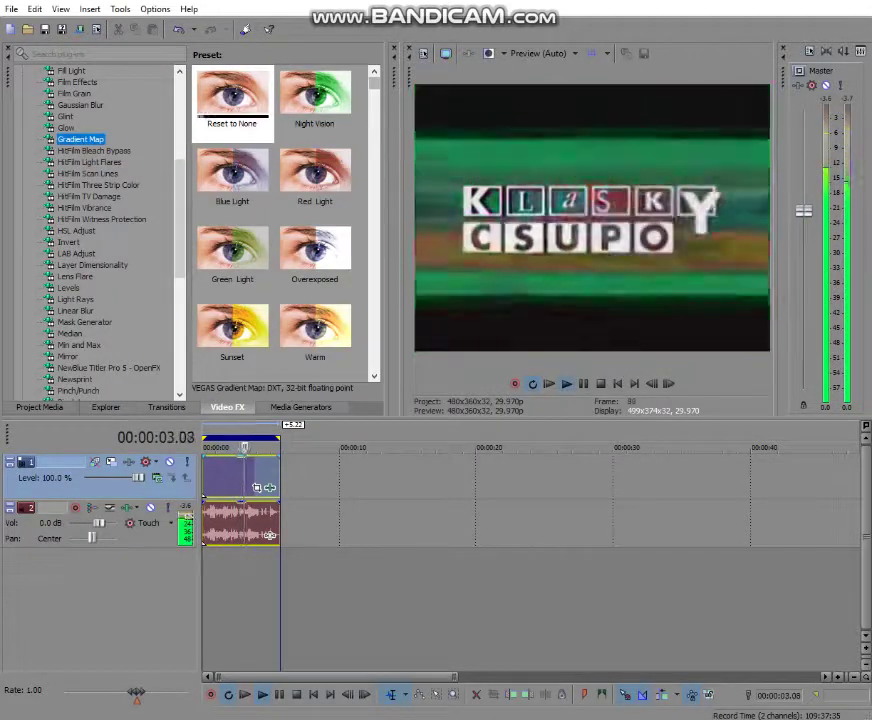
scroll(282, 220, down, 10)
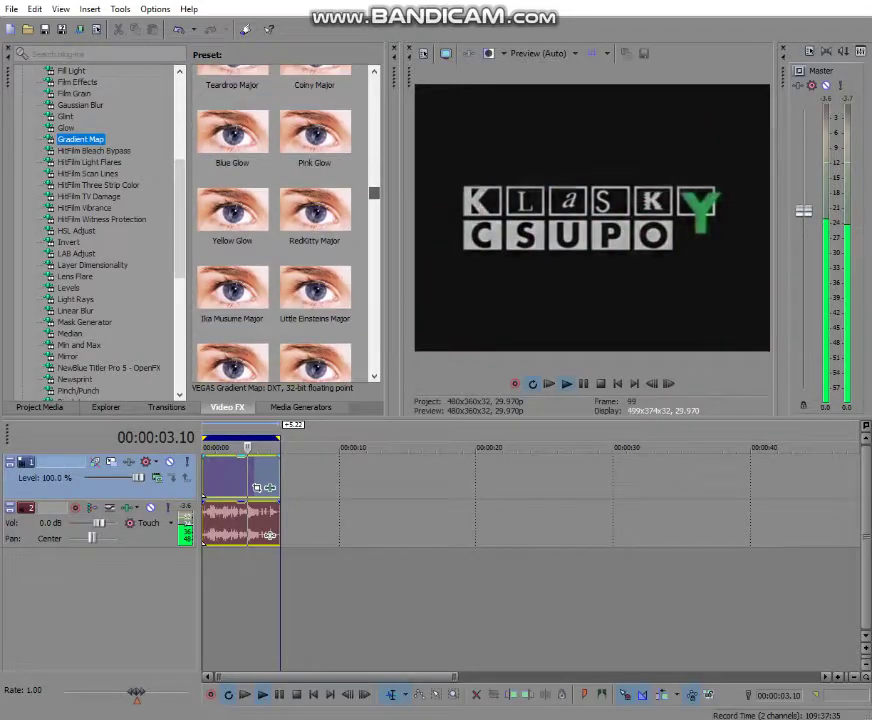
scroll(282, 220, down, 10)
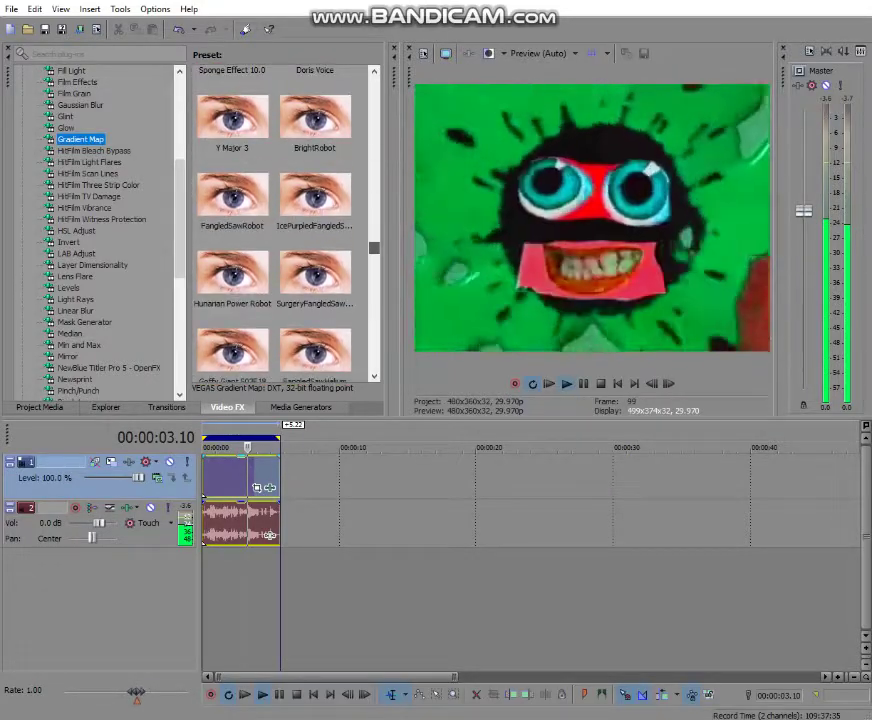
scroll(282, 220, up, 15)
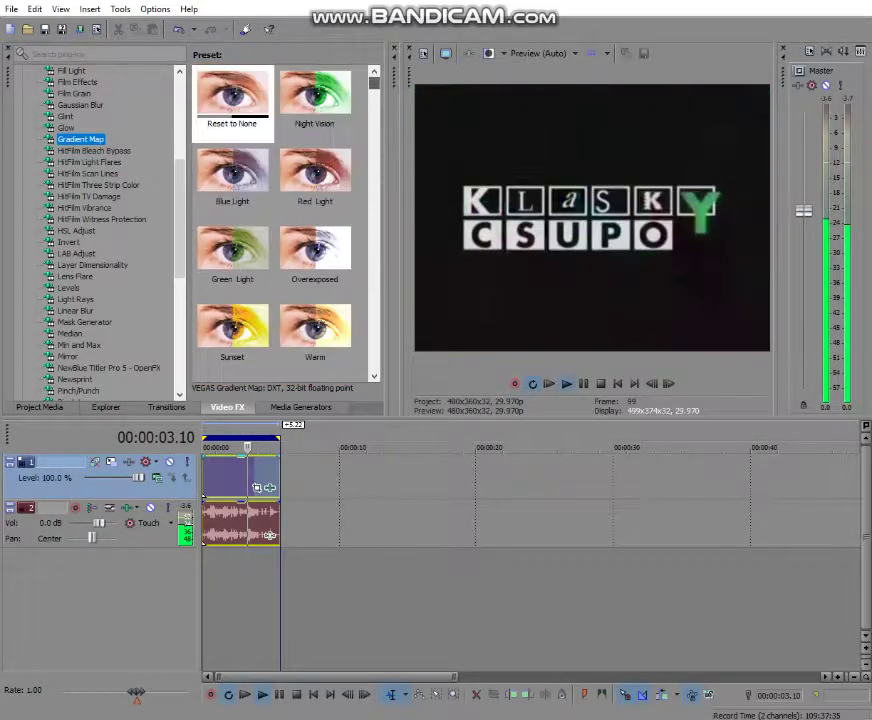
drag(232, 94, 232, 478)
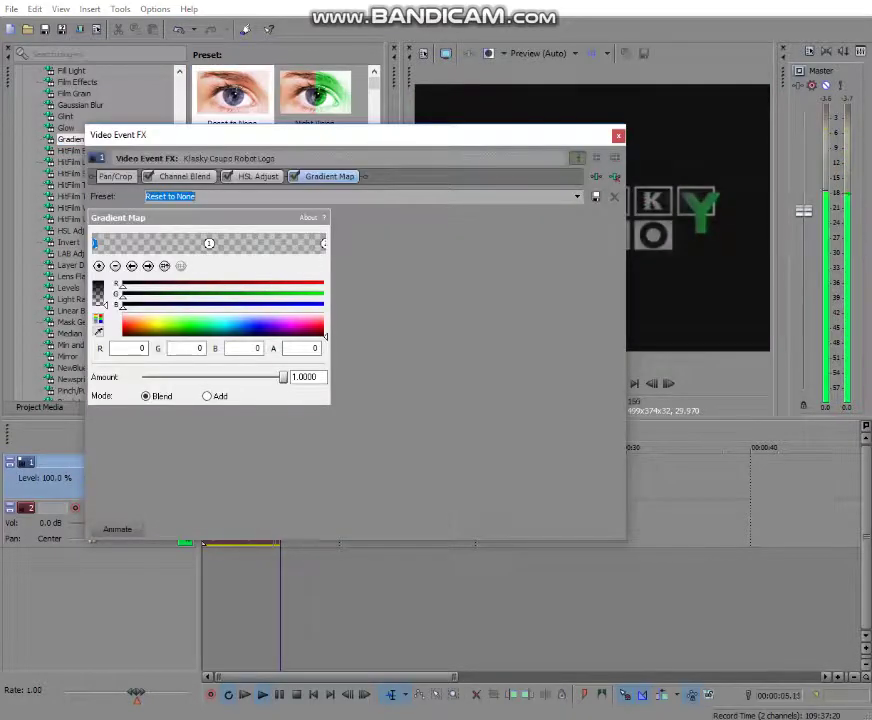
Switch the Gradient Map to the G Major 4 MEGA PHOTO preset and close the event effects window.
text(G Maj)
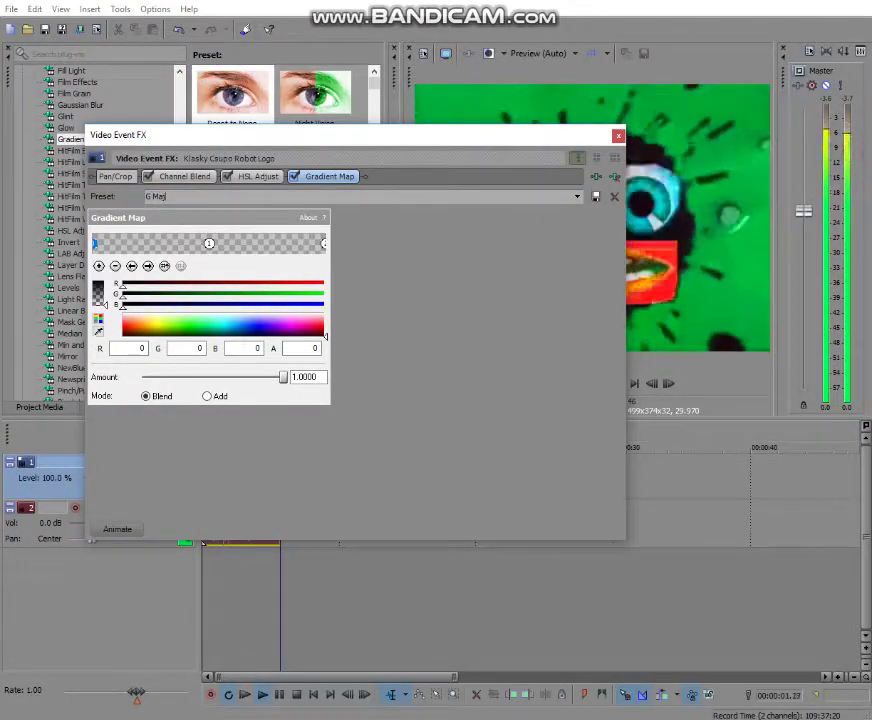
text(or 4)
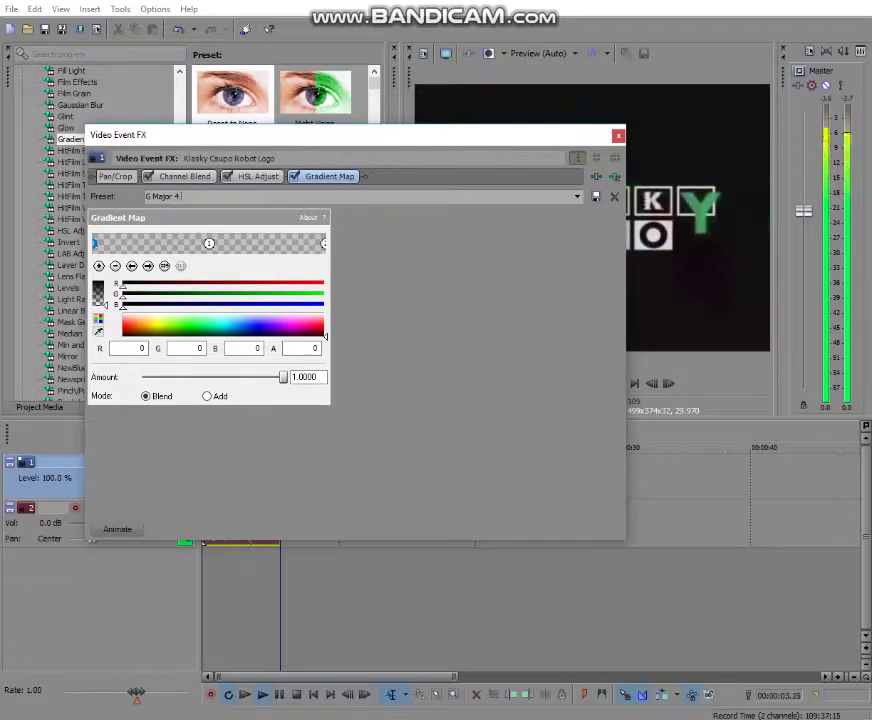
click(577, 197)
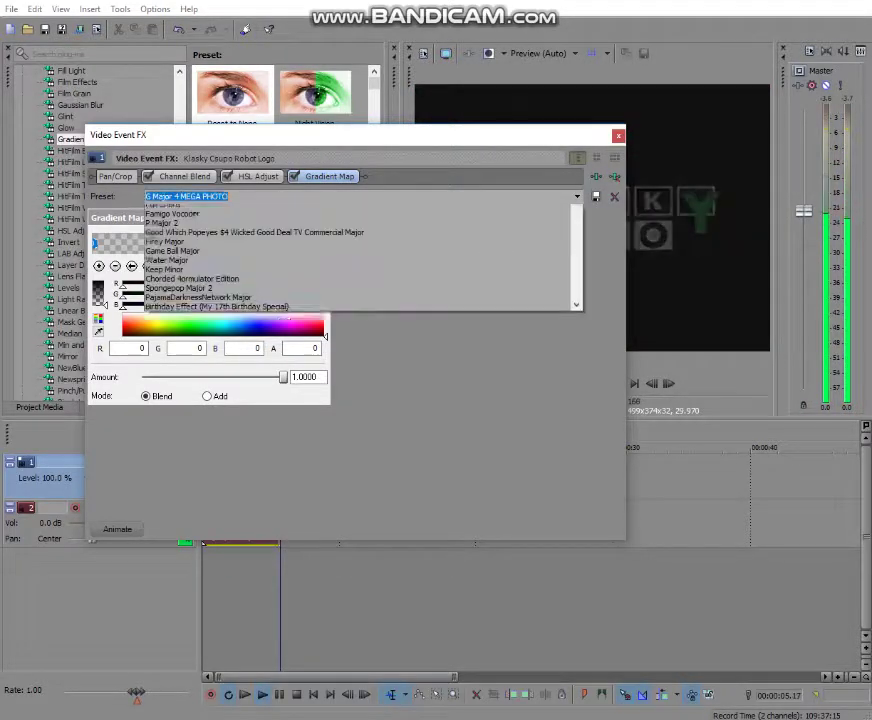
click(577, 197)
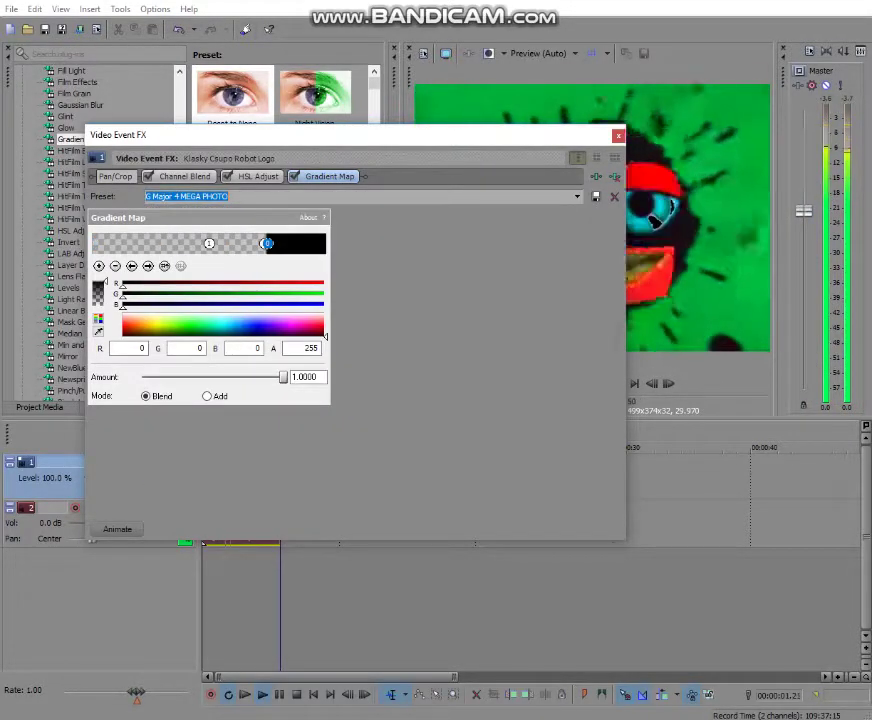
mouse_move(549, 144)
mouse_down()
mouse_move(549, 119)
mouse_move(549, 130)
mouse_up()
click(618, 119)
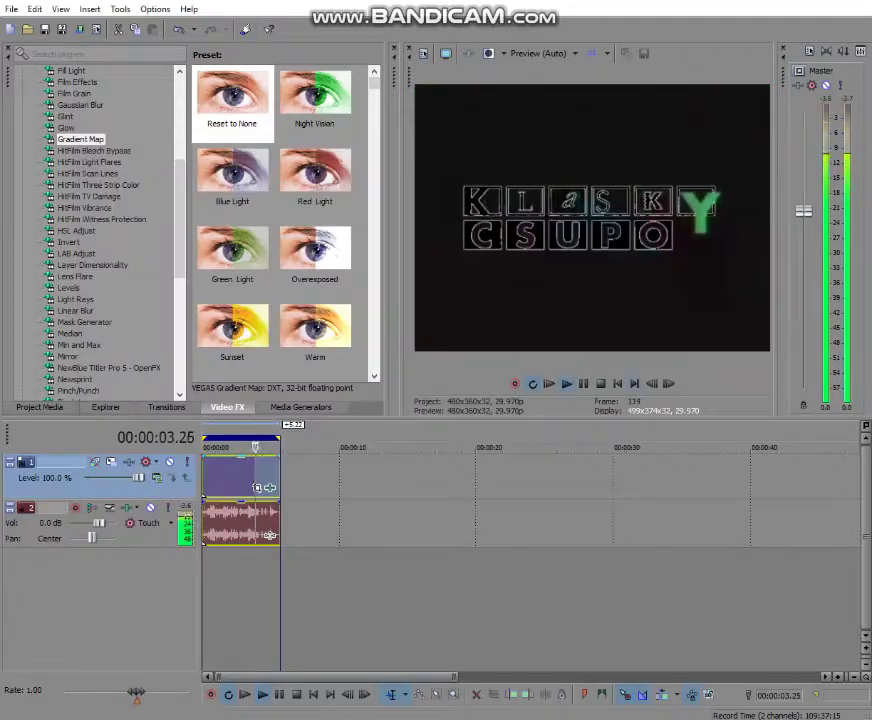
Play the clip in the preview to check the combined color effects, and stop playback.
key(space)
key(space)
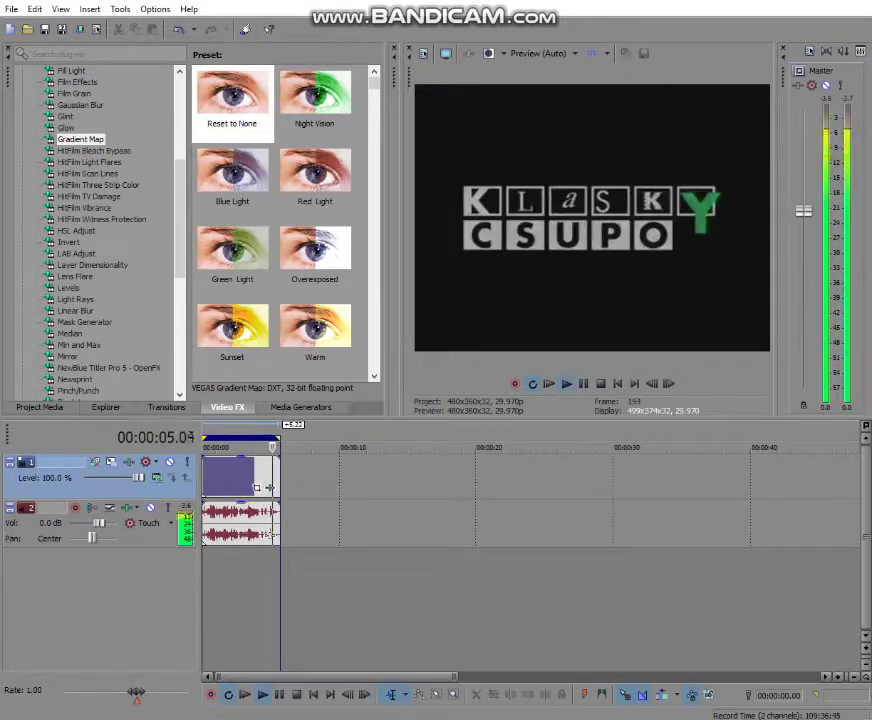
key(space)
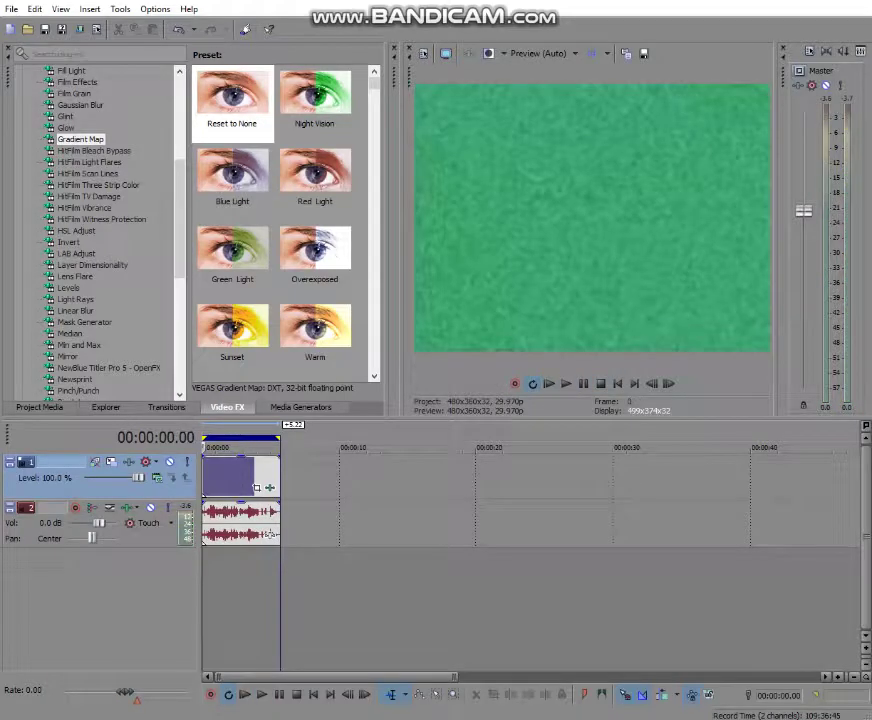
key(space)
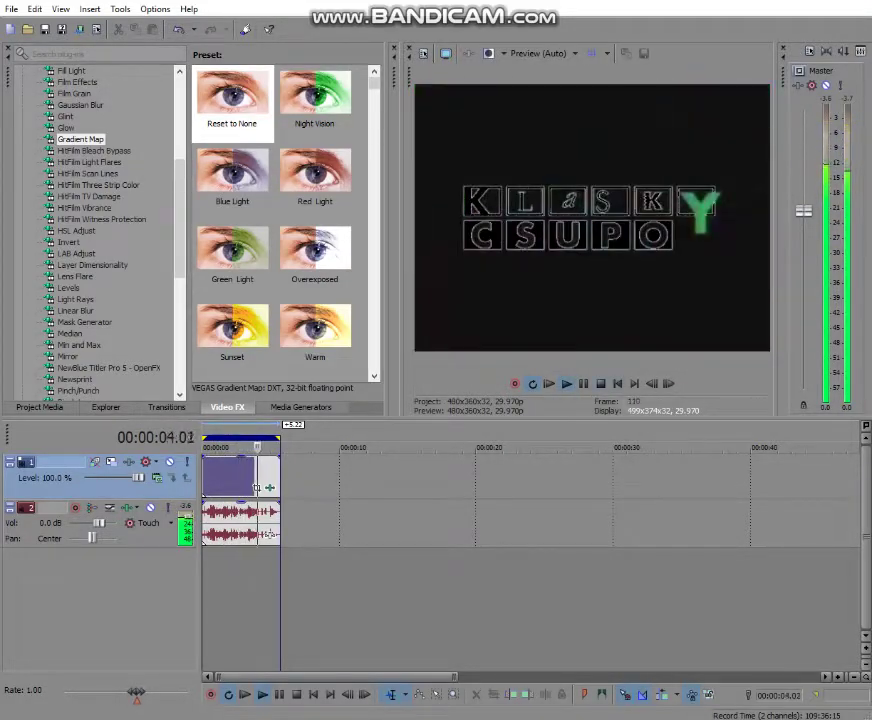
click(601, 384)
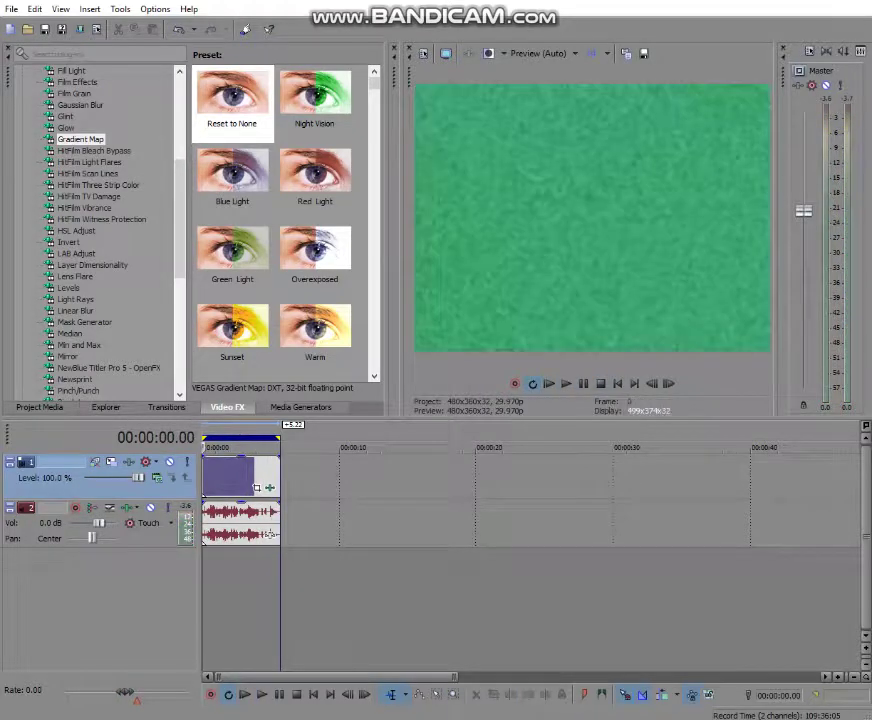
Duplicate the audio track twice so the clip's audio sits on tracks 2, 3 and 4.
right_click(295, 539)
click(340, 416)
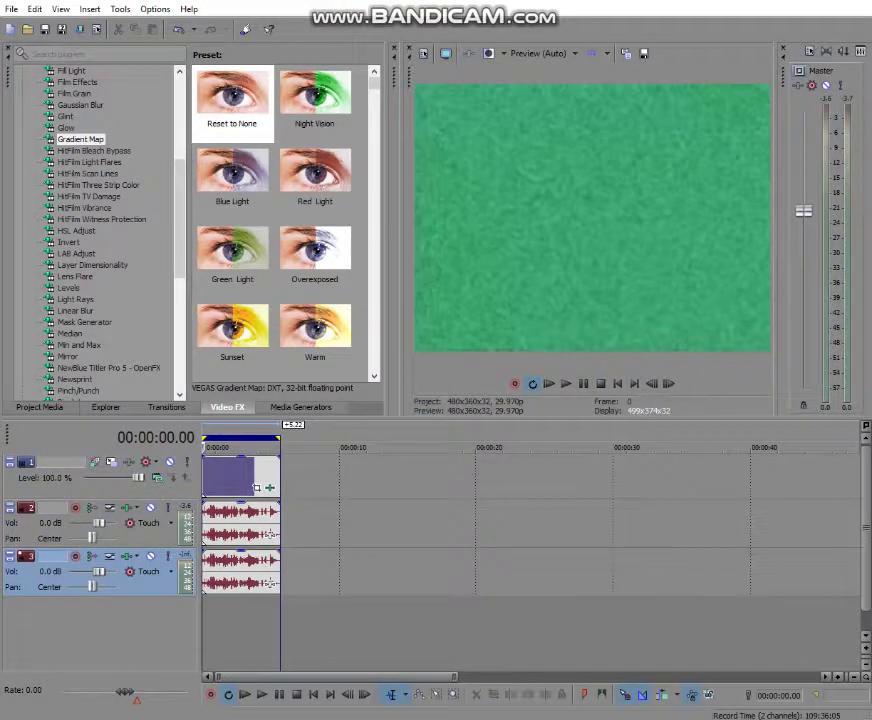
right_click(311, 582)
click(360, 453)
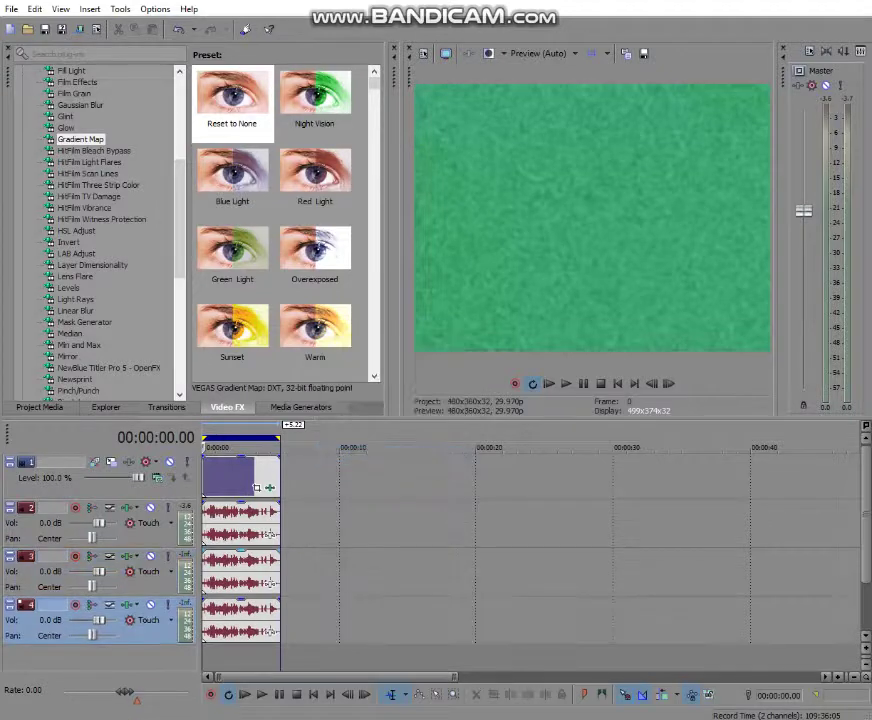
click(240, 526)
key(Delete)
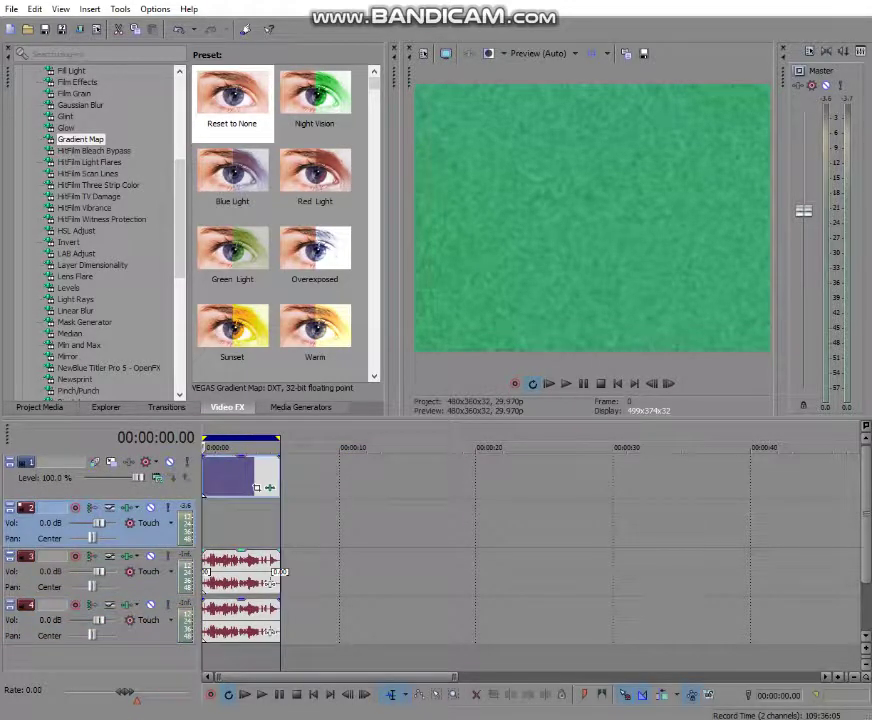
click(240, 575)
key(ctrl+z)
mouse_move(232, 477)
mouse_down()
mouse_move(261, 477)
mouse_move(232, 477)
mouse_up()
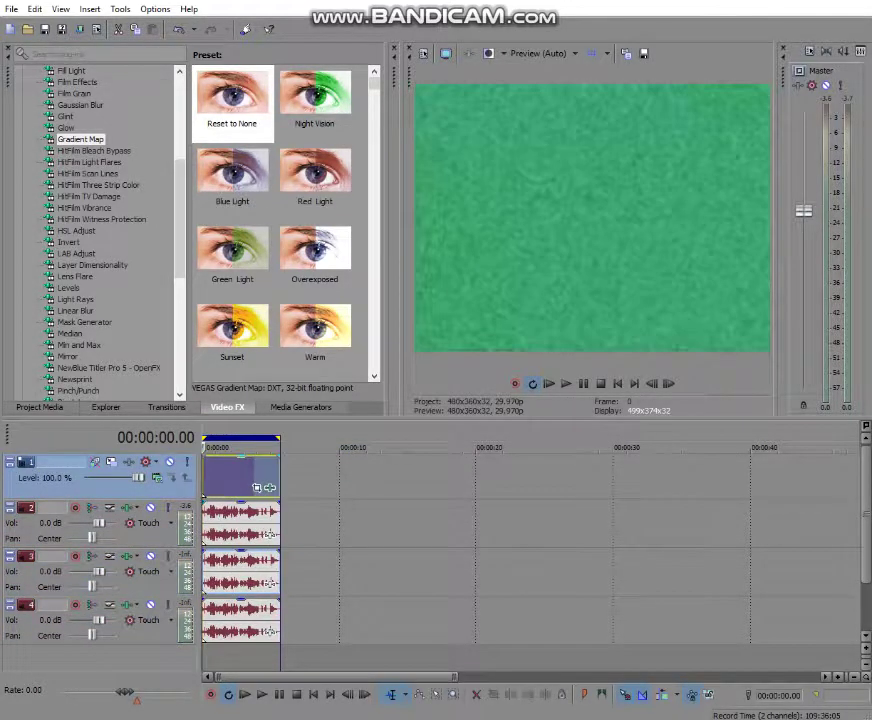
click(240, 575)
key(Delete)
click(240, 526)
key(ctrl+z)
click(232, 477)
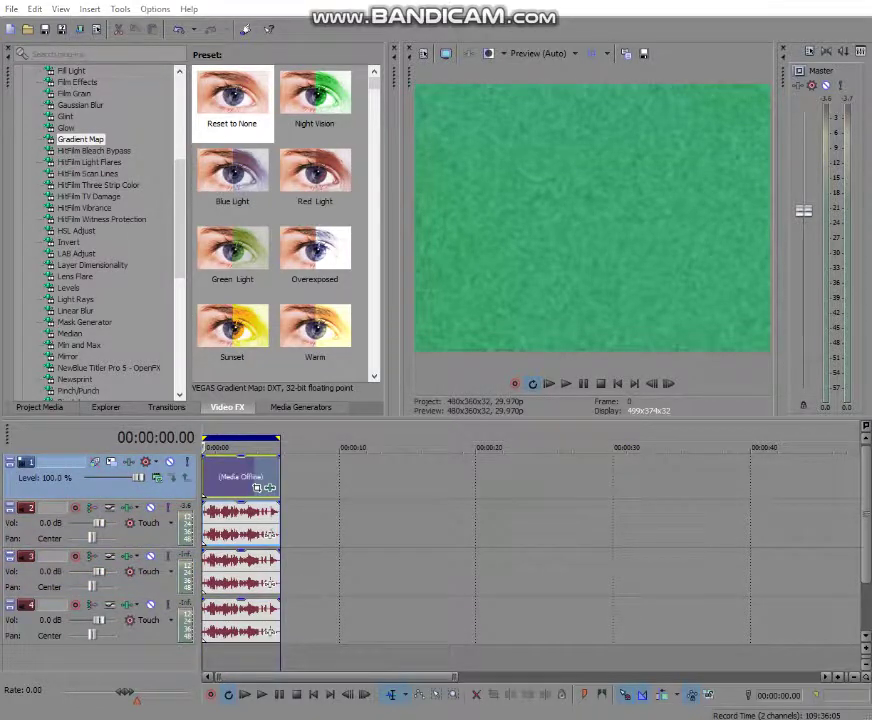
Annotate the video preview with the on-screen note "Pitch -3" and clear the note.
text(Pitch -3)
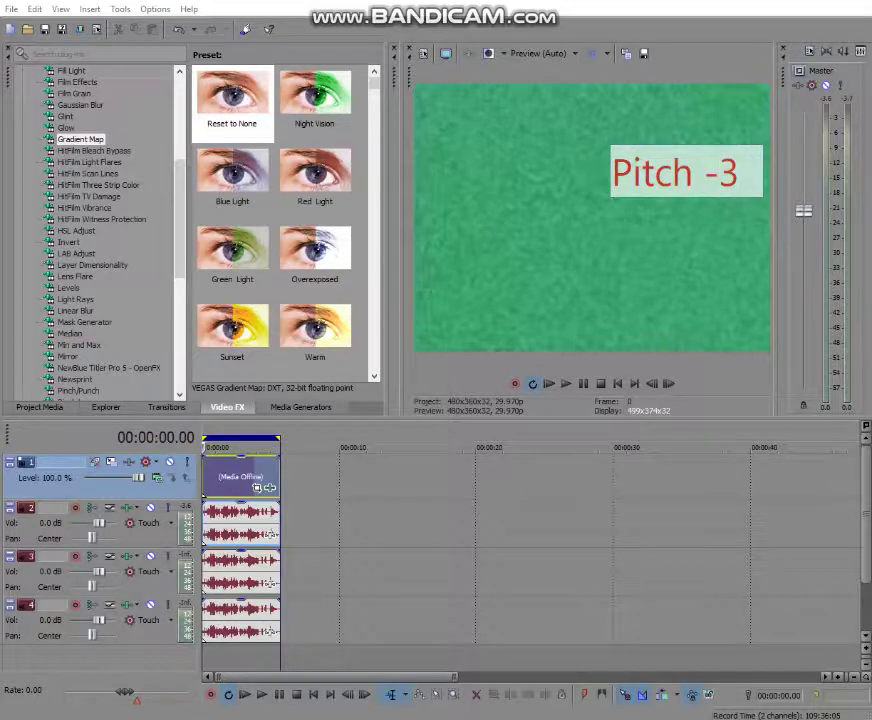
key(Return)
key(Escape)
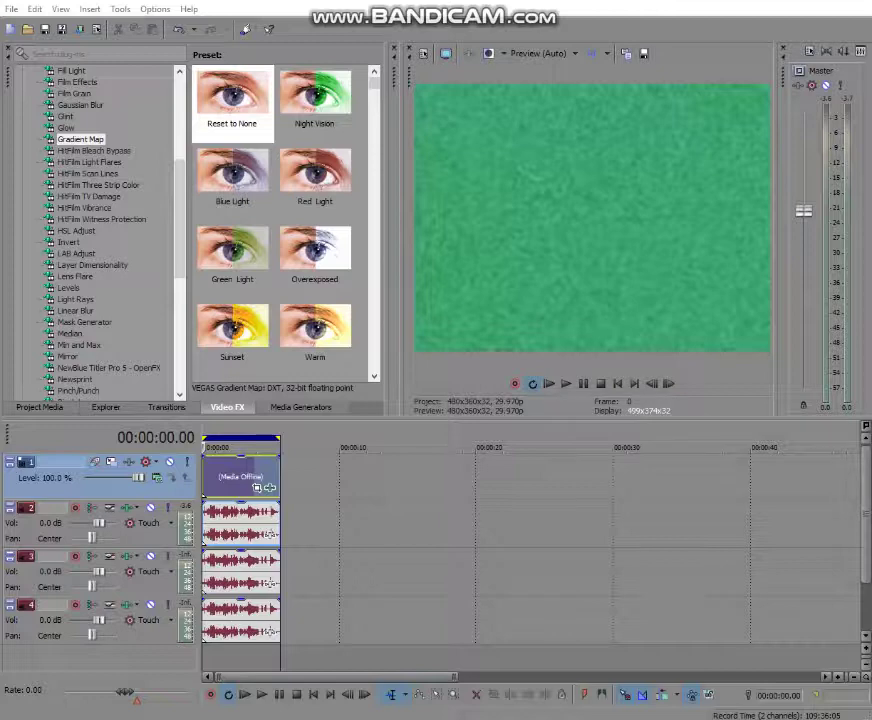
Duplicate the clip's audio onto track 5 and annotate the video preview with the on-screen note "Pitch +3".
key(ctrl+v)
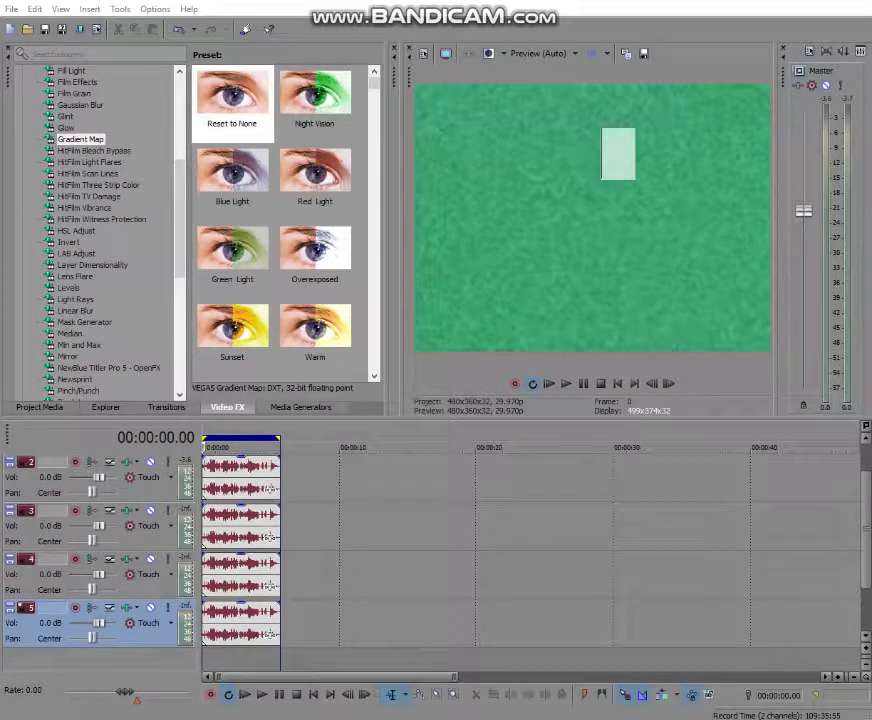
text(Pitch)
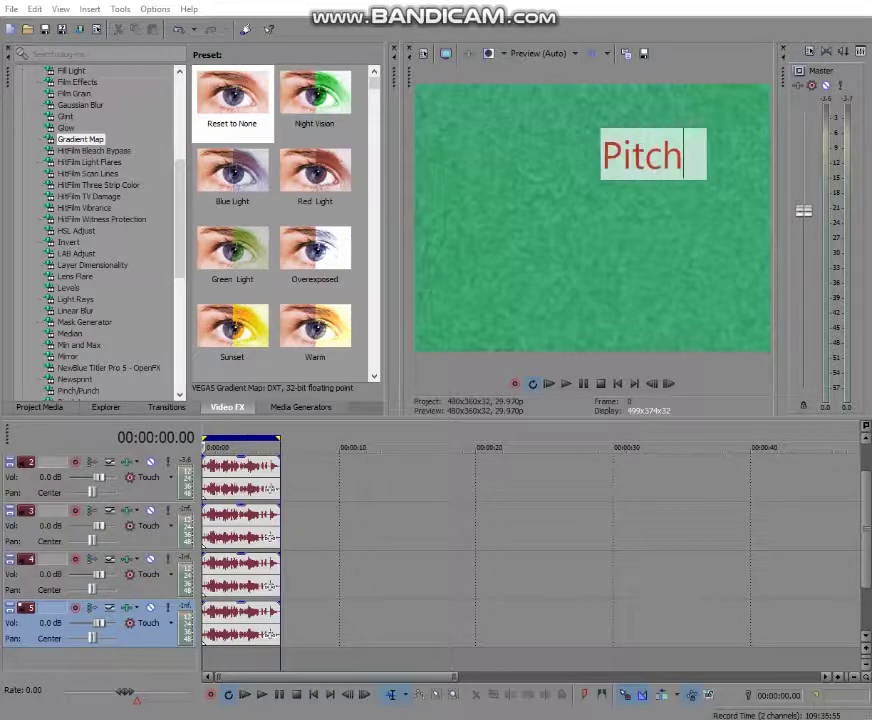
text( +)
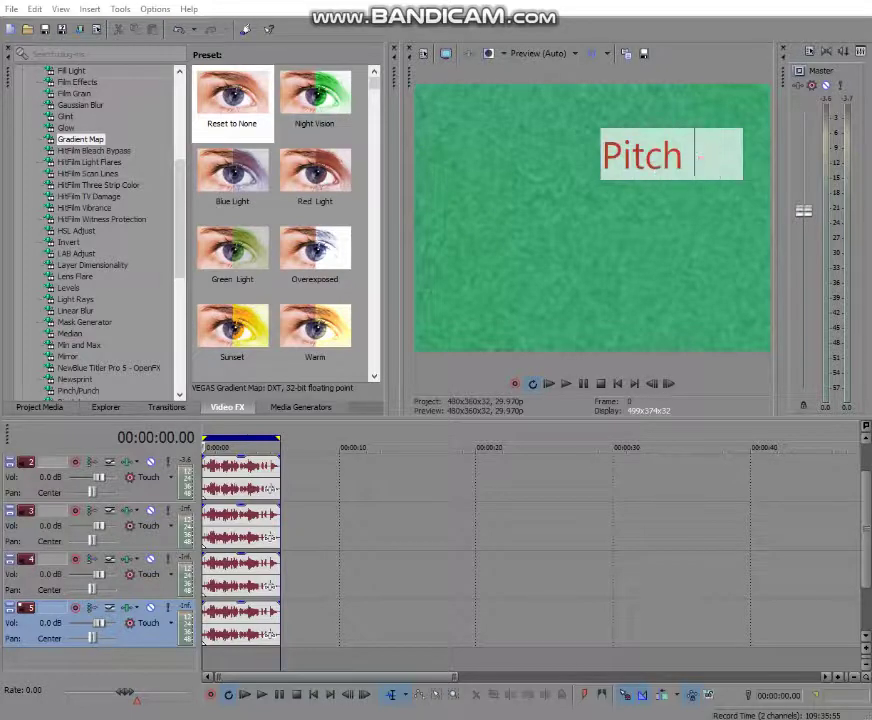
text(3)
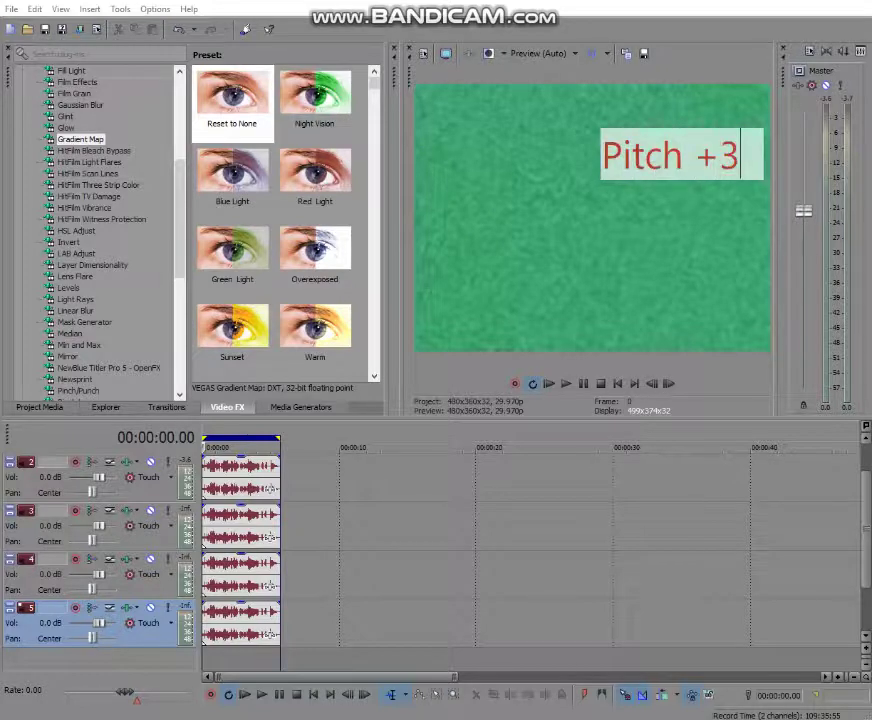
key(Escape)
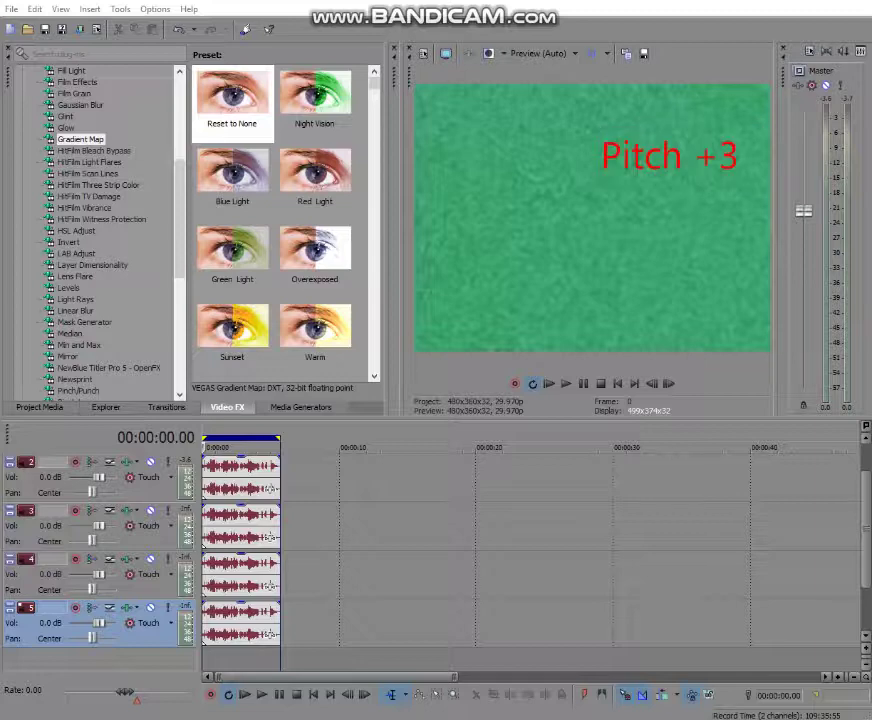
Duplicate the audio track three more times so the clip's audio also sits on tracks 6, 7 and 8.
right_click(327, 634)
click(370, 511)
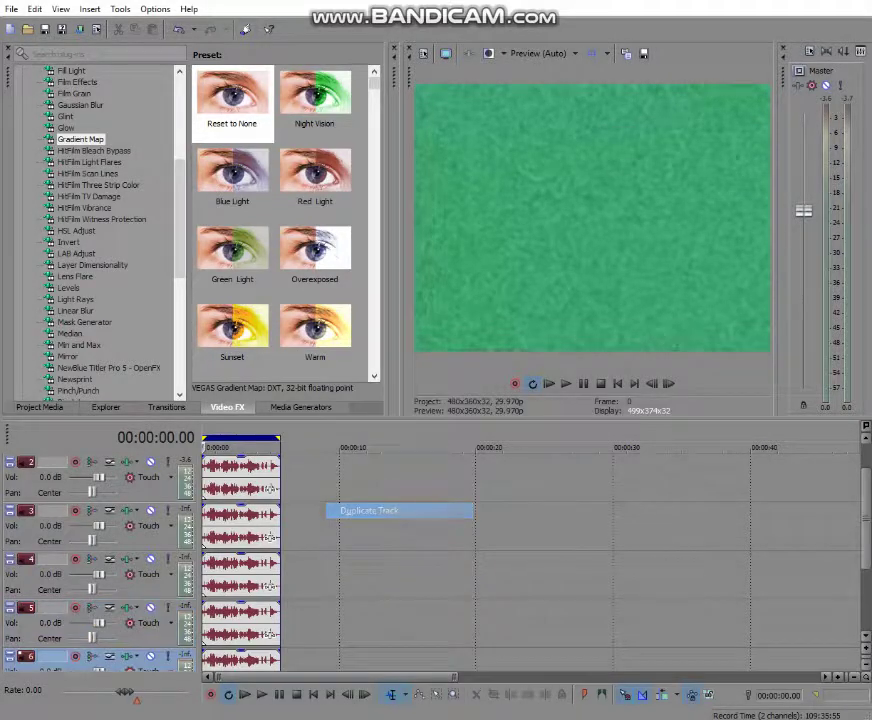
scroll(240, 590, down, 2)
right_click(203, 583)
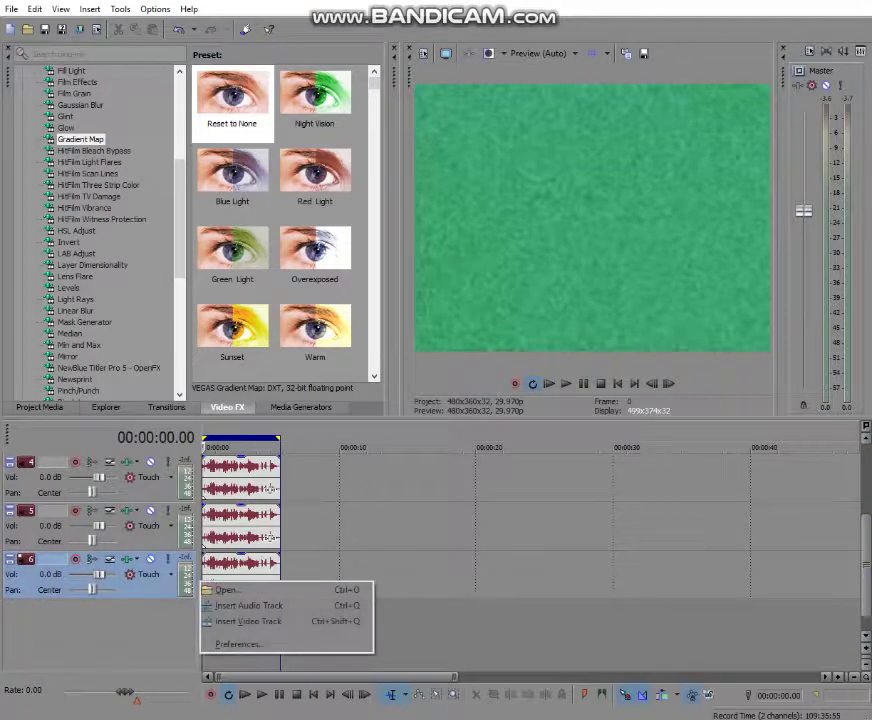
key(Escape)
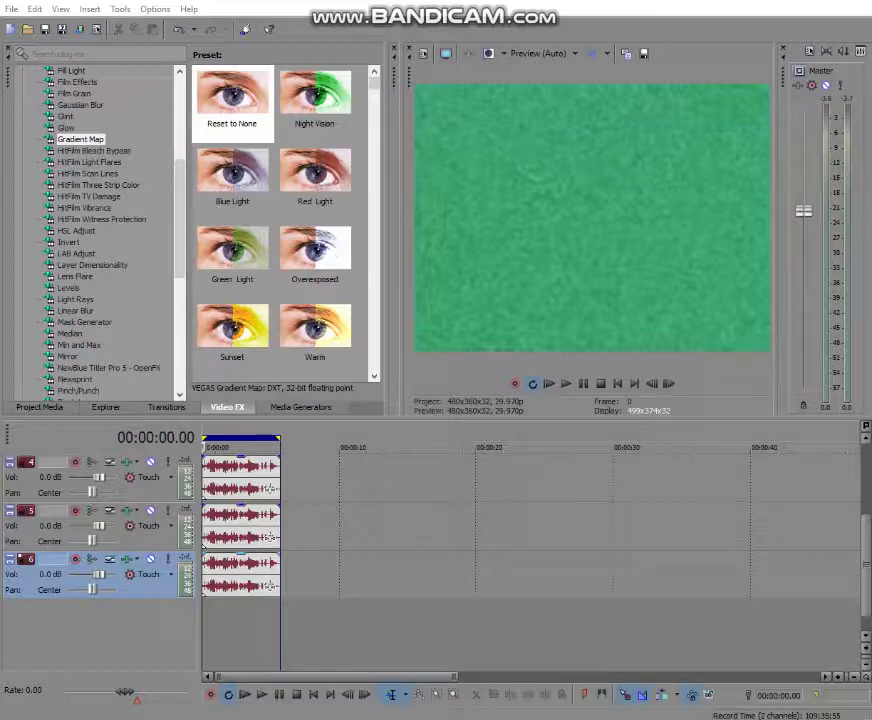
right_click(292, 584)
click(370, 461)
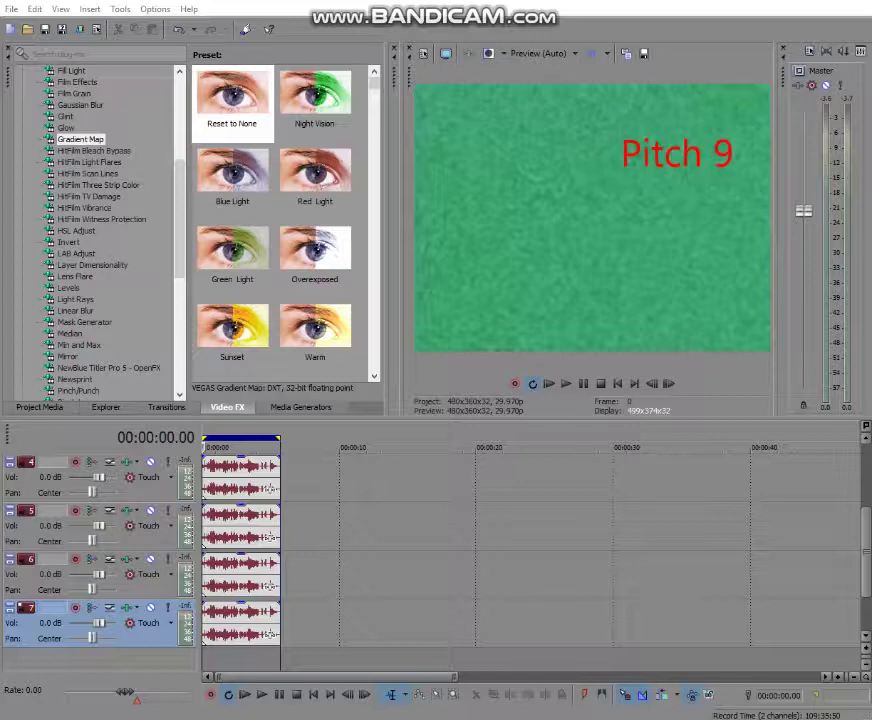
right_click(312, 625)
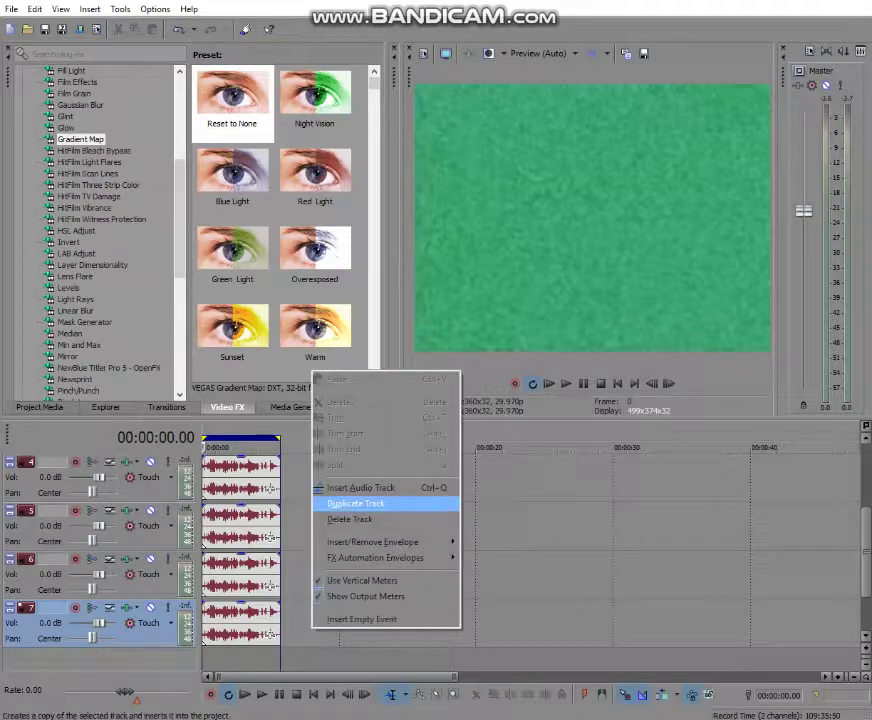
click(345, 507)
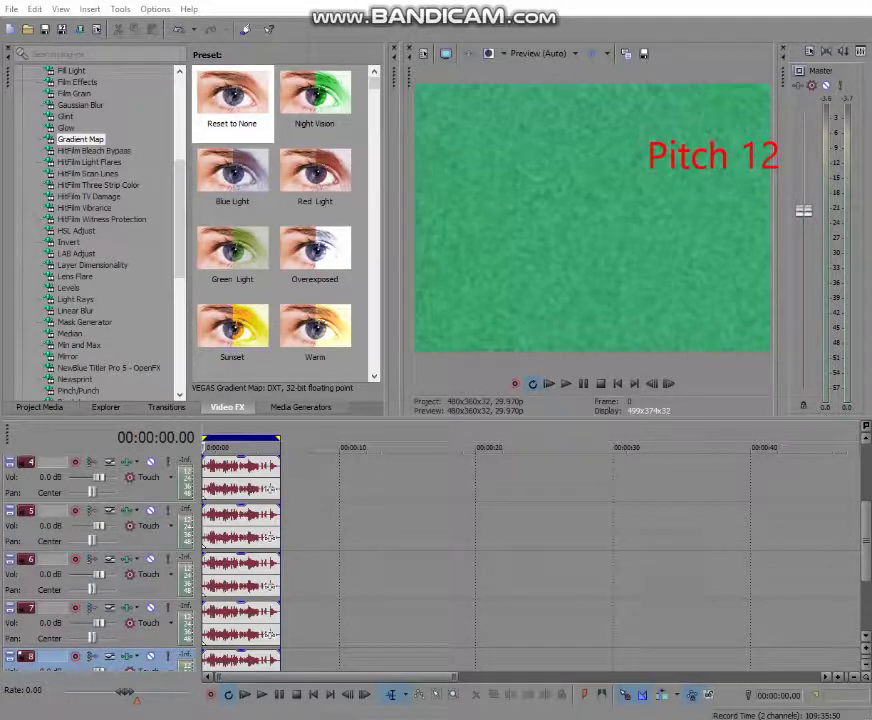
Set the audio event on track 2 to the élastique pitch shift method with a pitch change of -12.
scroll(240, 540, up, 3)
right_click(213, 511)
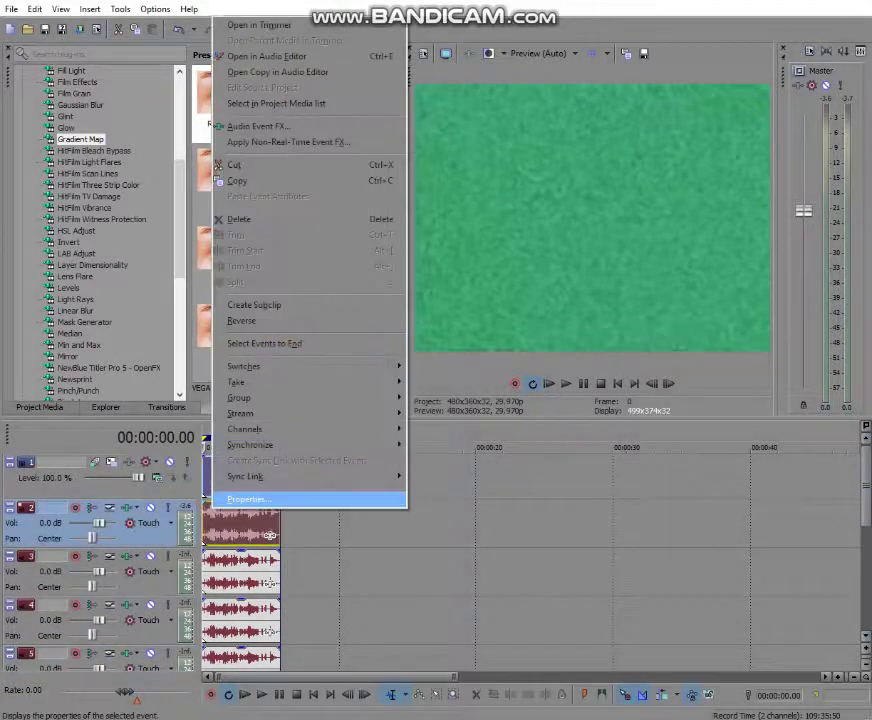
click(246, 500)
click(480, 284)
click(422, 306)
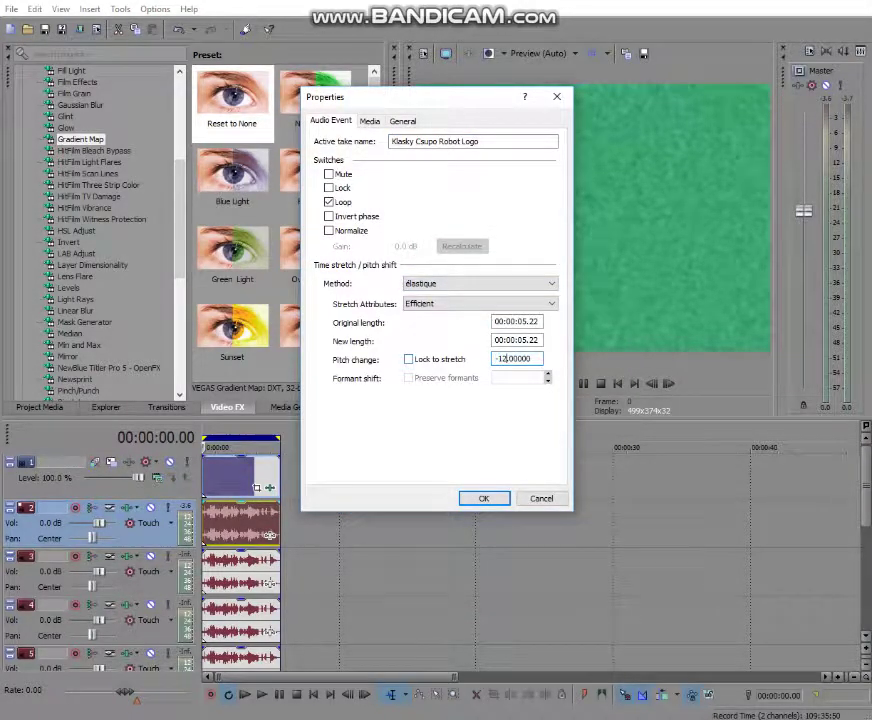
key(Return)
Set the audio event on track 3 to the élastique method with a pitch change of -6.
right_click(240, 569)
click(268, 562)
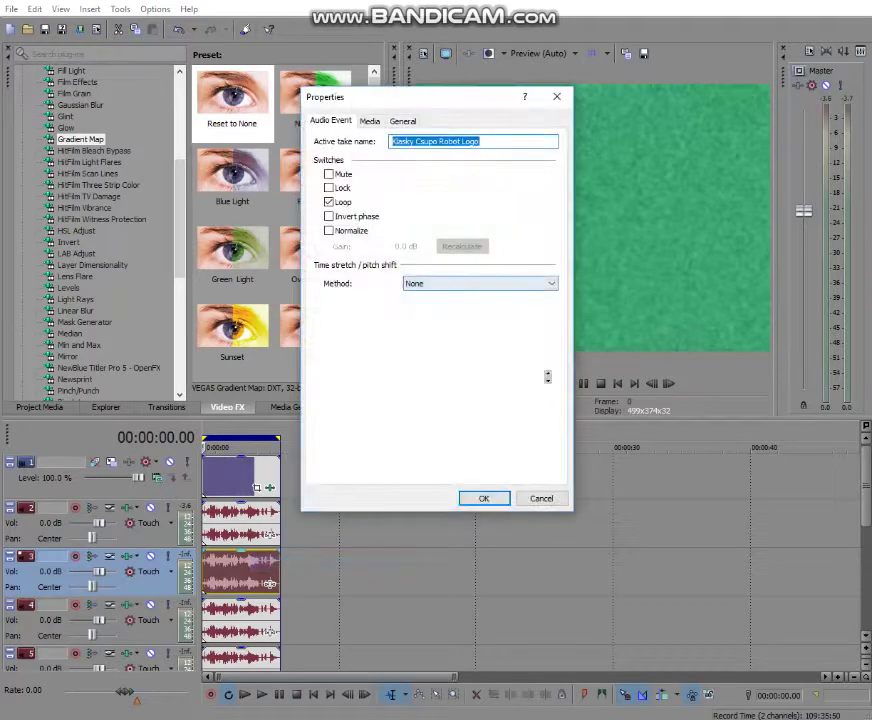
click(480, 284)
key(Return)
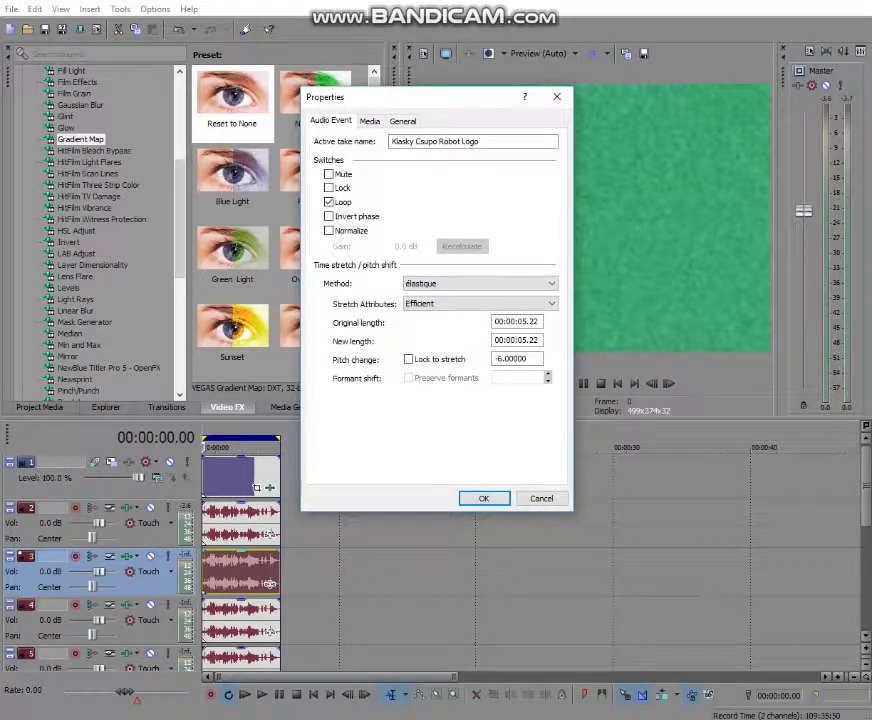
key(Return)
Set the audio event on track 4 to the élastique method with a pitch change of -3.
right_click(270, 632)
key(p)
key(alt+Down)
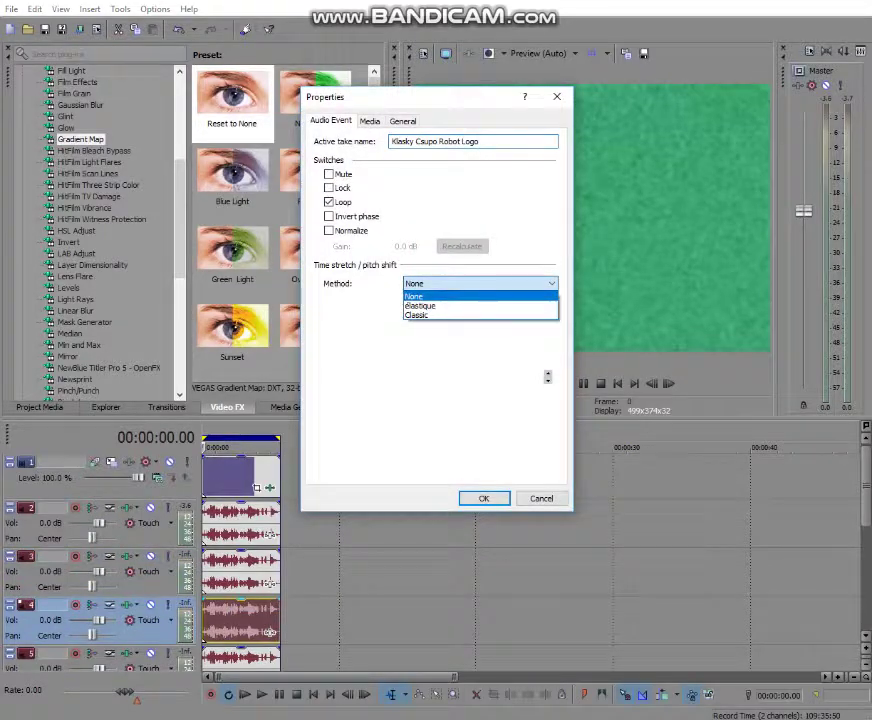
key(Down)
key(Return)
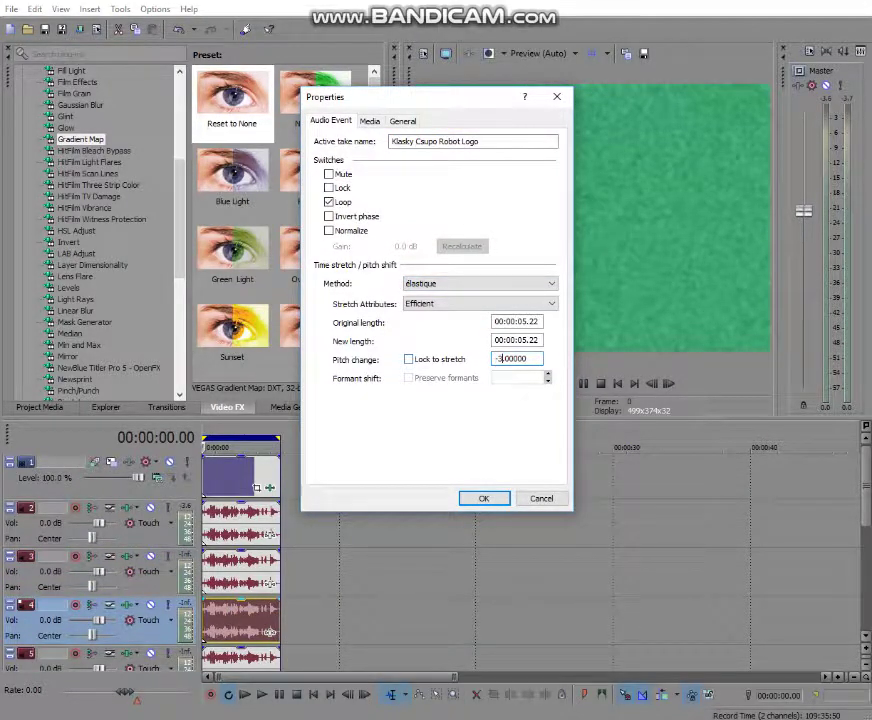
key(Return)
Switch the audio event on track 5 to the élastique pitch shift method and apply its pitch change.
scroll(400, 560, down, 2)
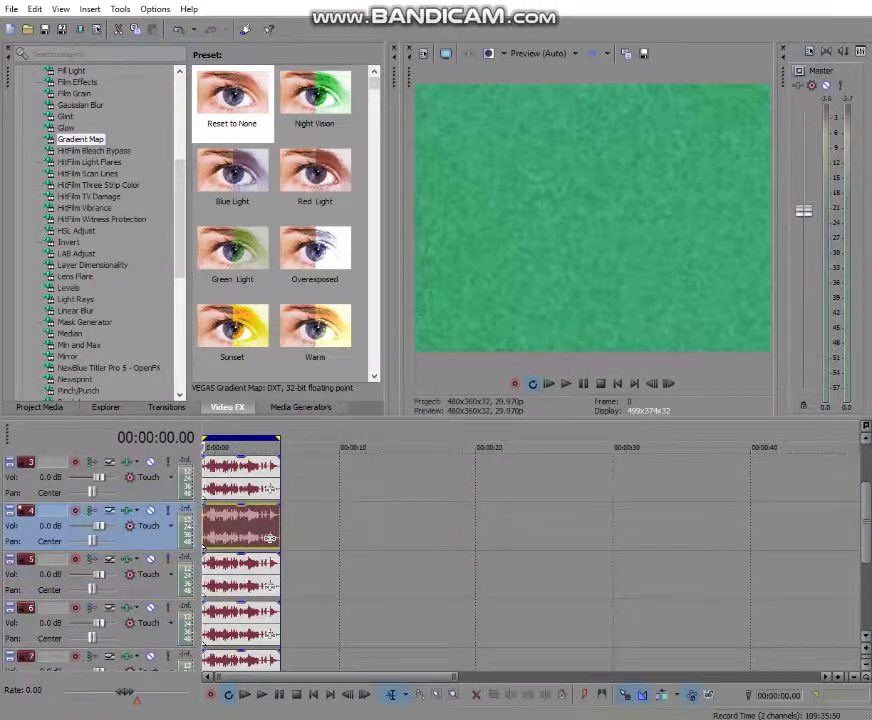
right_click(260, 585)
click(285, 580)
click(480, 284)
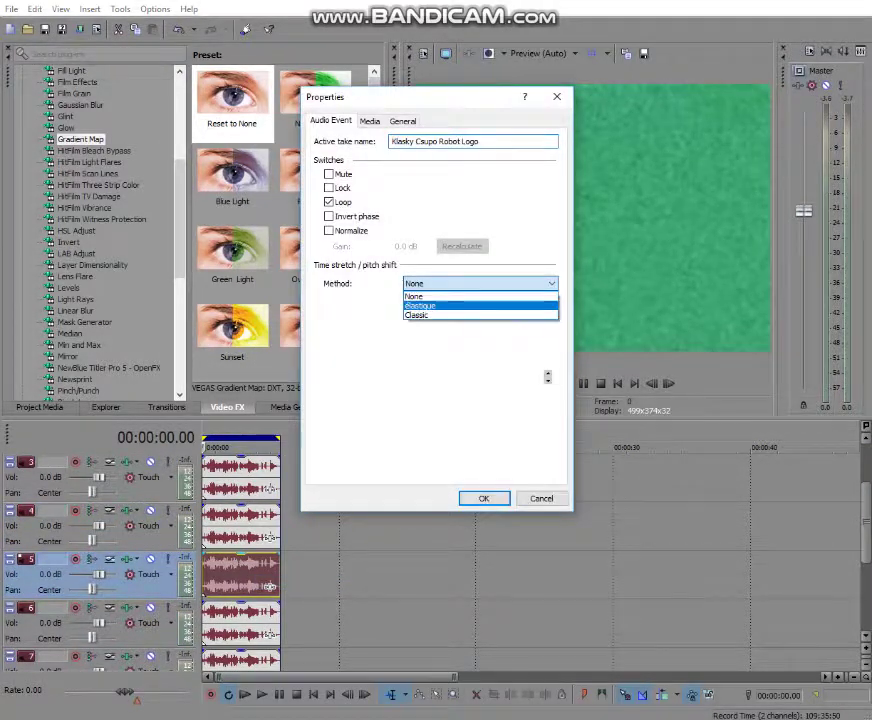
click(420, 305)
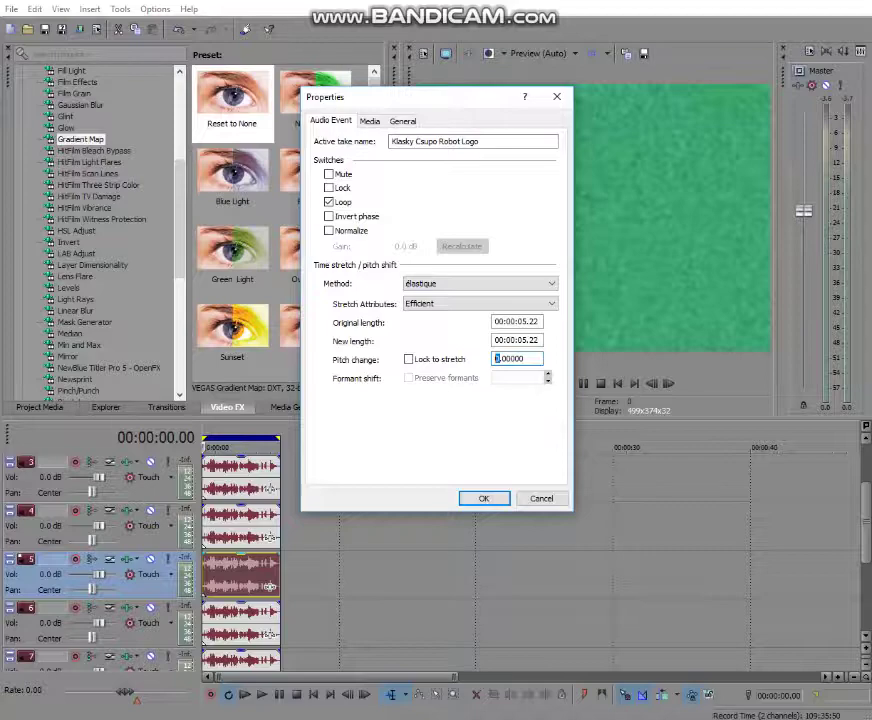
key(Return)
Set the audio event on track 6 to the élastique method with a pitch change of 5.
right_click(255, 621)
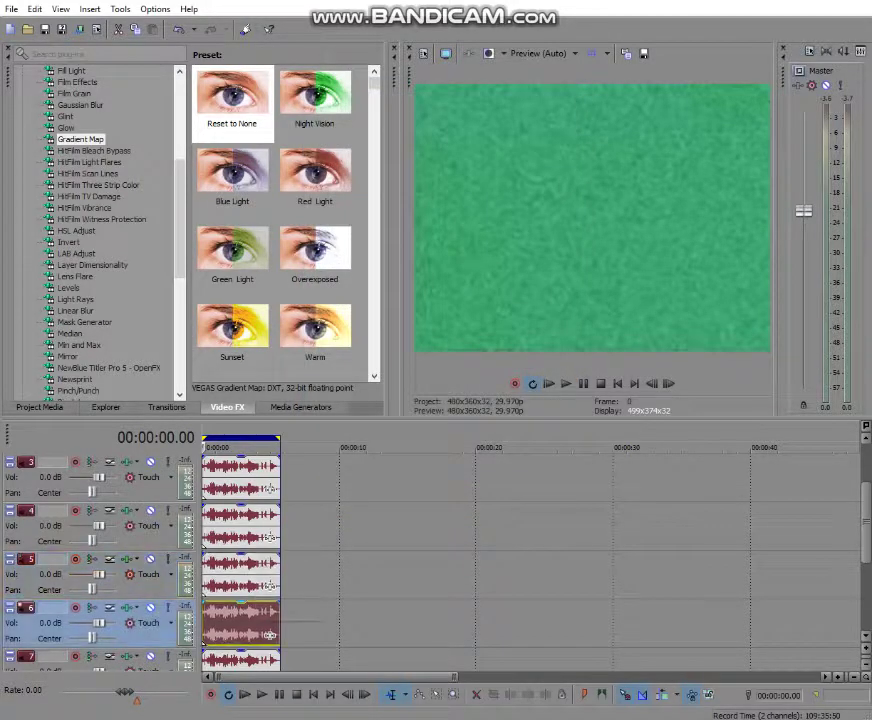
click(283, 611)
click(480, 284)
click(440, 306)
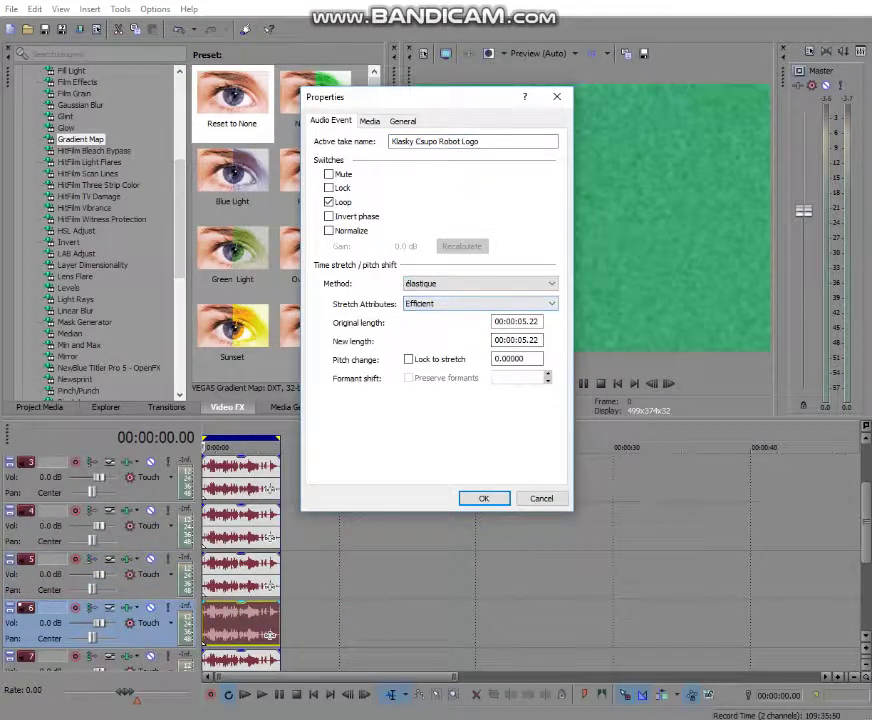
text(5)
key(Return)
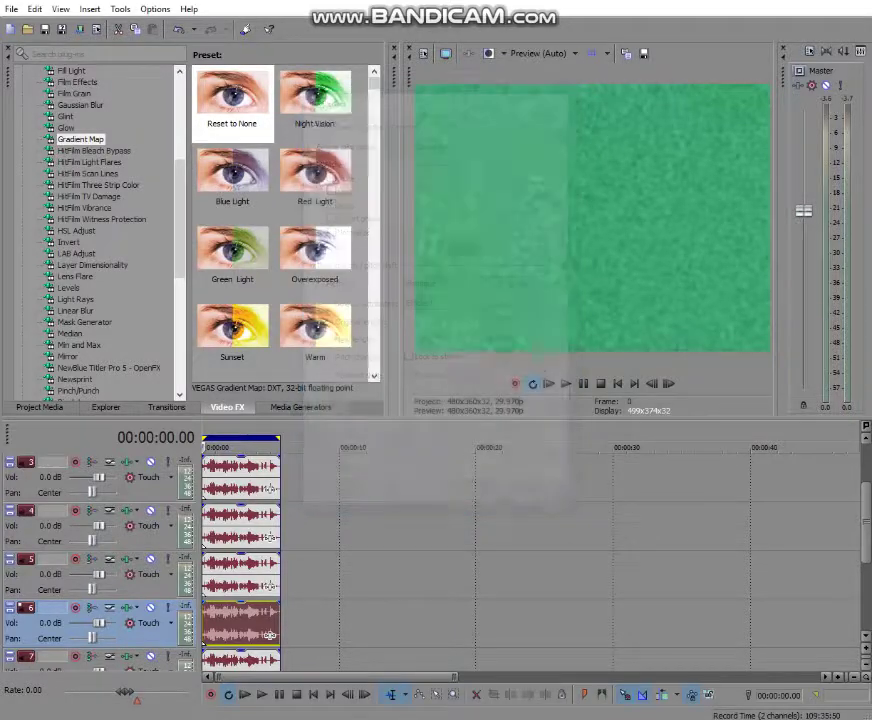
Set the audio event on track 7 to the élastique method with a pitch change of 2.
right_click(252, 665)
click(284, 659)
click(480, 284)
click(440, 300)
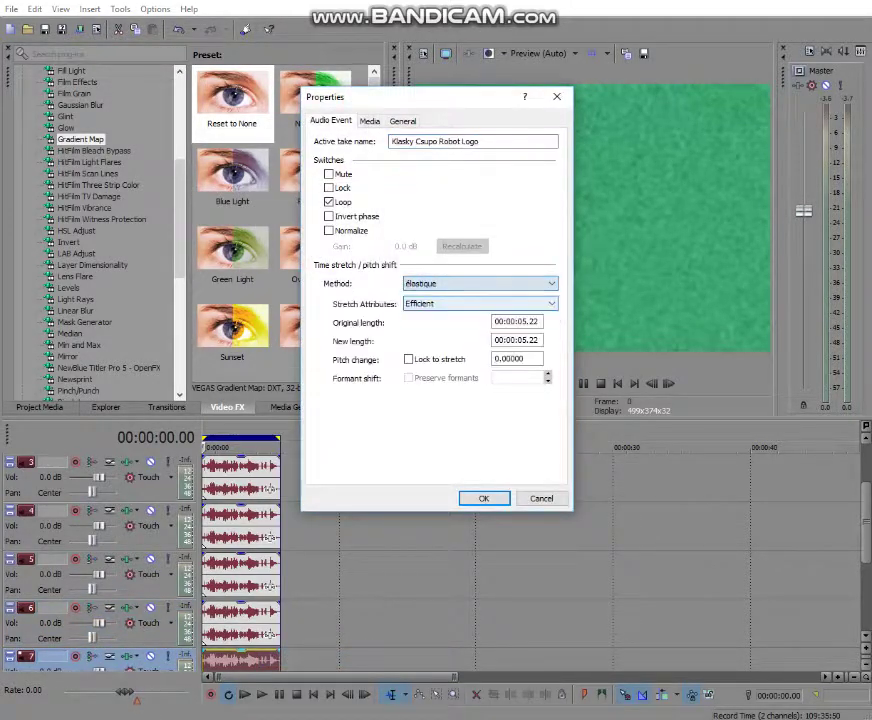
text(2)
key(Return)
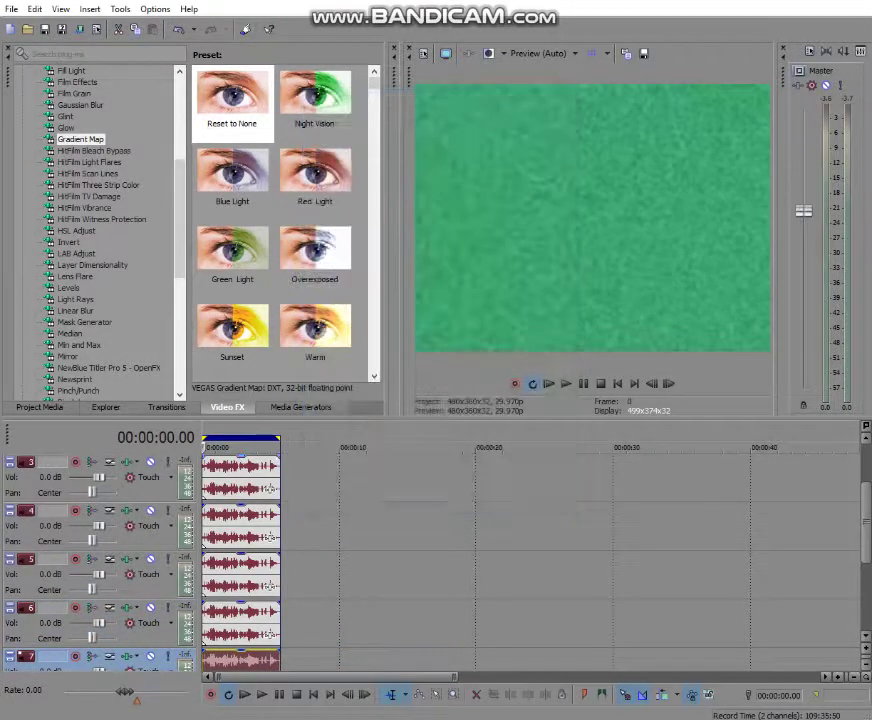
Check the pitch change settings in the properties of the audio events on tracks 3 and 2.
right_click(242, 478)
click(278, 469)
click(500, 358)
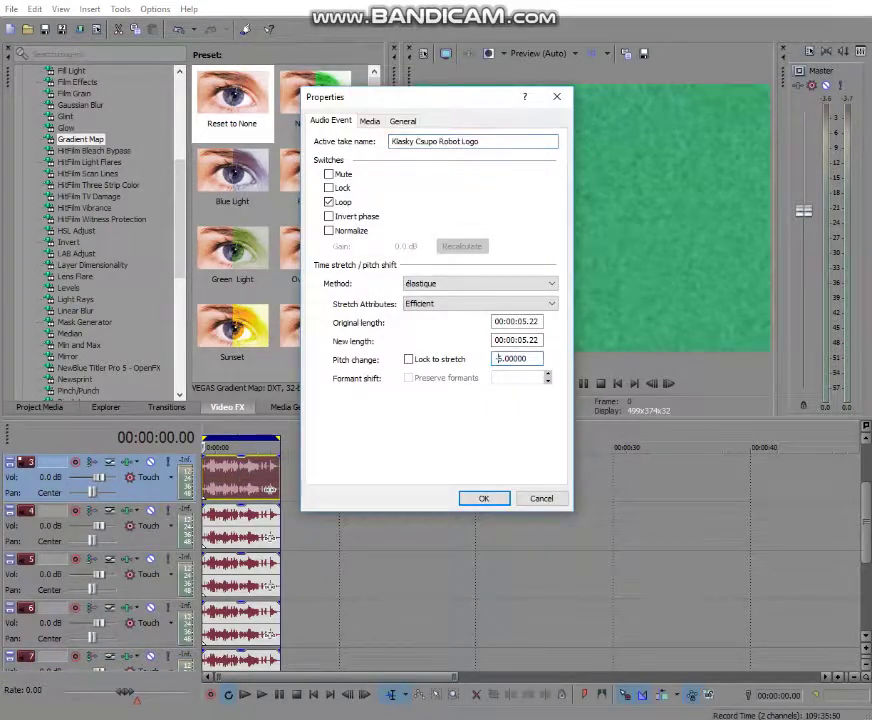
click(540, 496)
scroll(430, 562, up, 2)
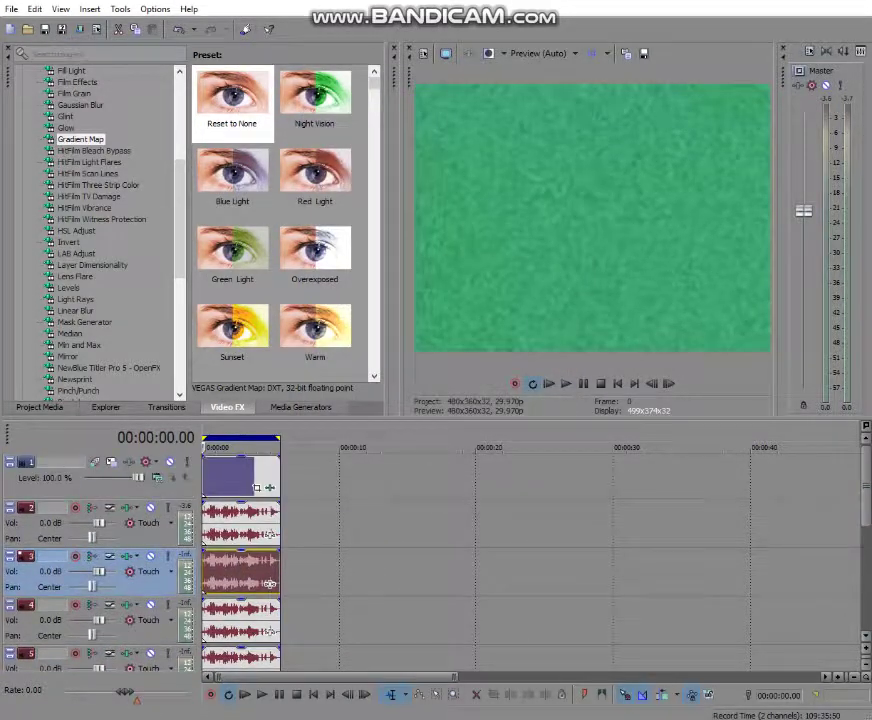
right_click(268, 524)
click(270, 514)
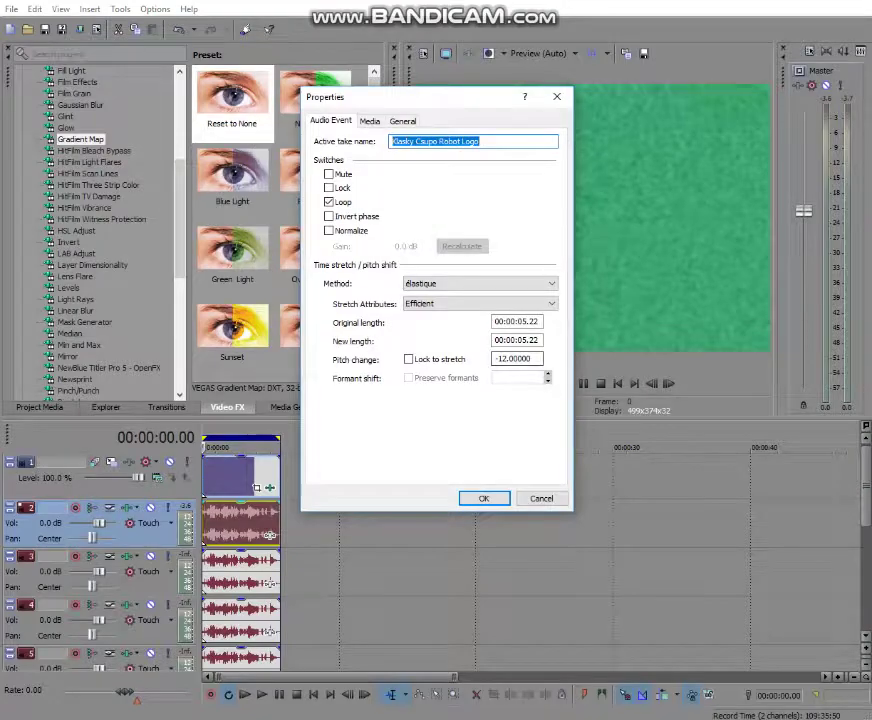
key(Return)
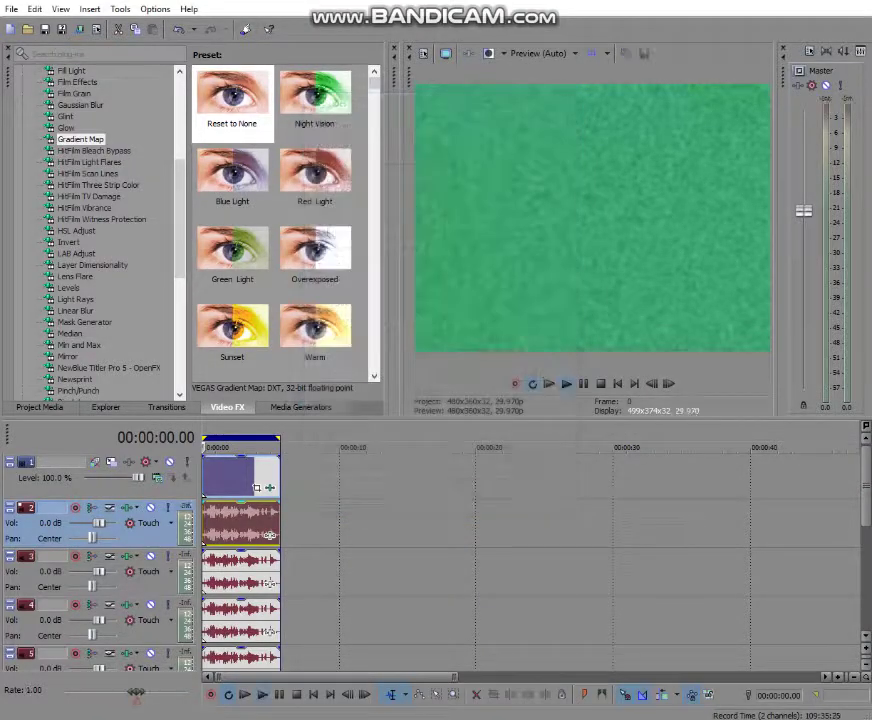
Play the clip to check the combined pitch-shifted audio, and stop playback.
key(space)
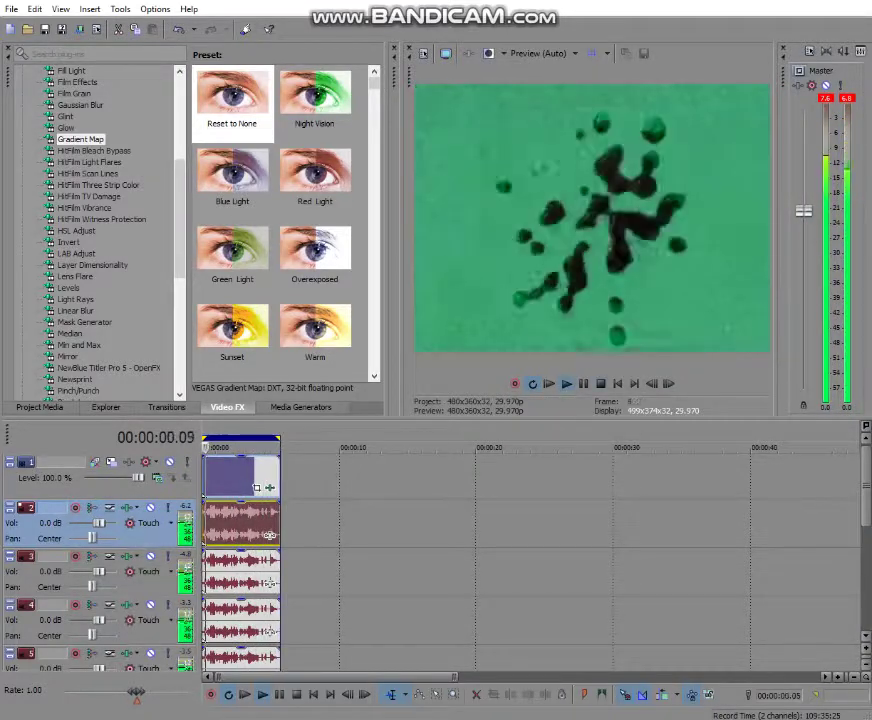
key(space)
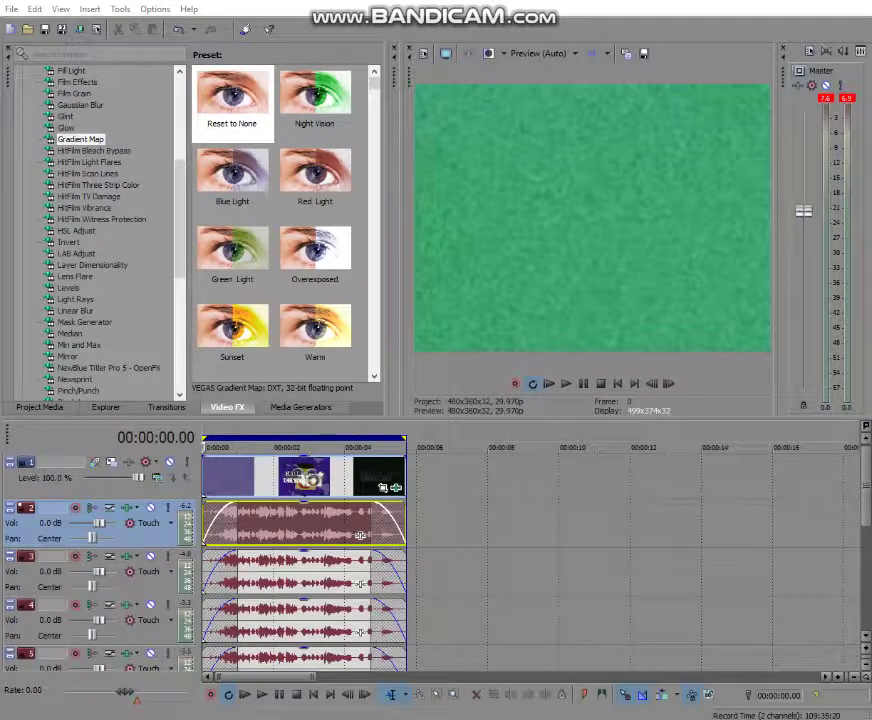
Render the project as "(NEW EFFECT) Klasky Csupo in Mexico Major" with the Apple iPod 640x480 Video template, and briefly open the output folder.
click(79, 30)
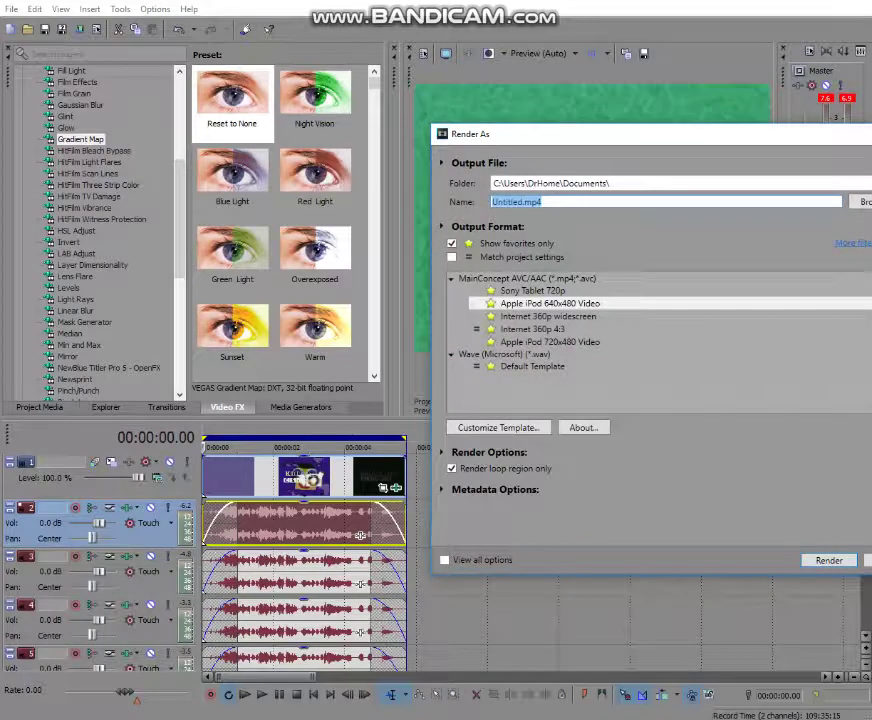
key(BackSpace)
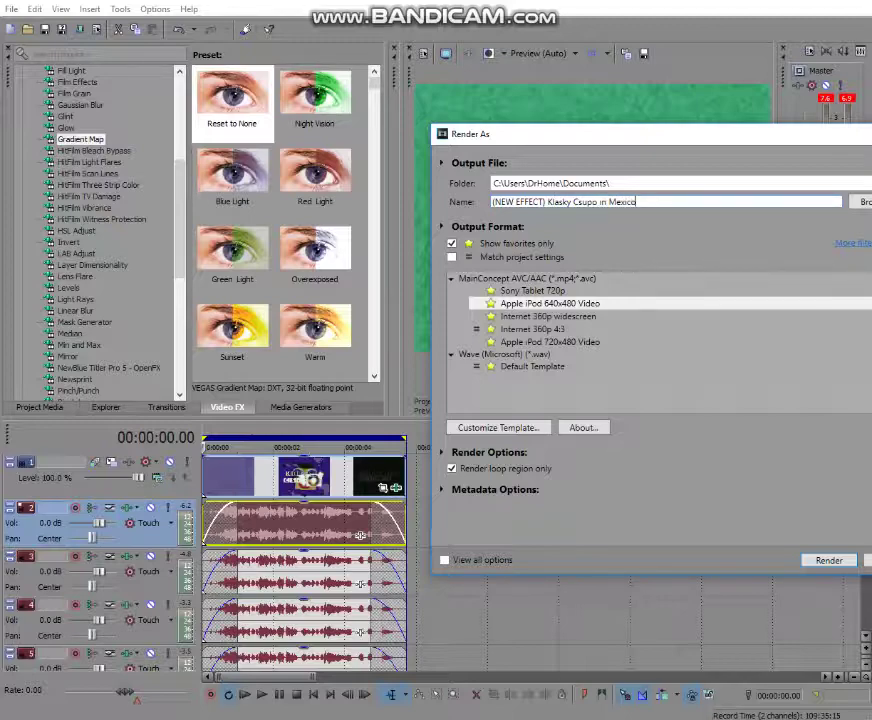
text(Major)
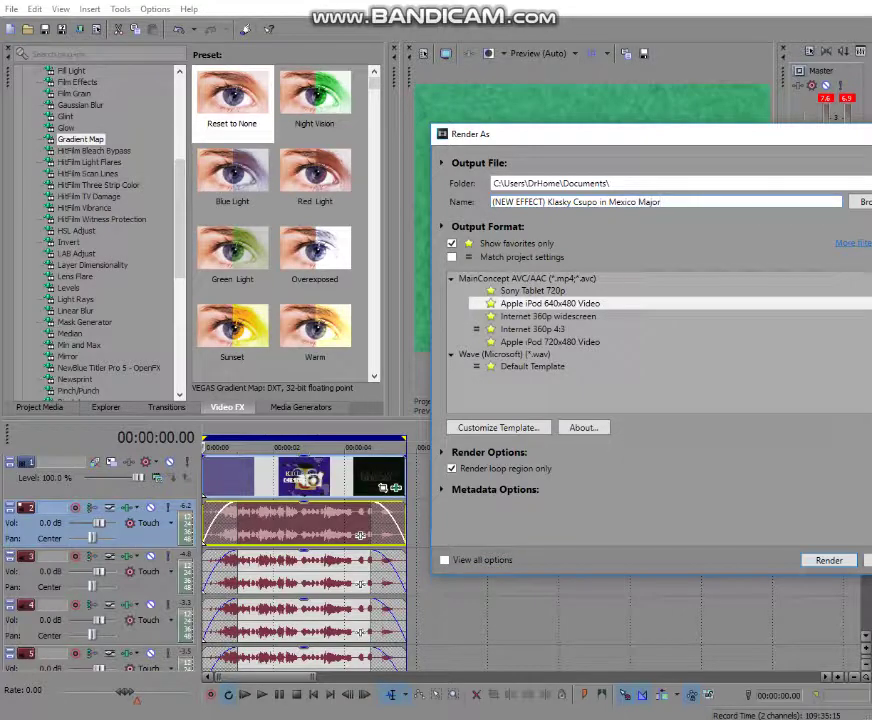
key(Return)
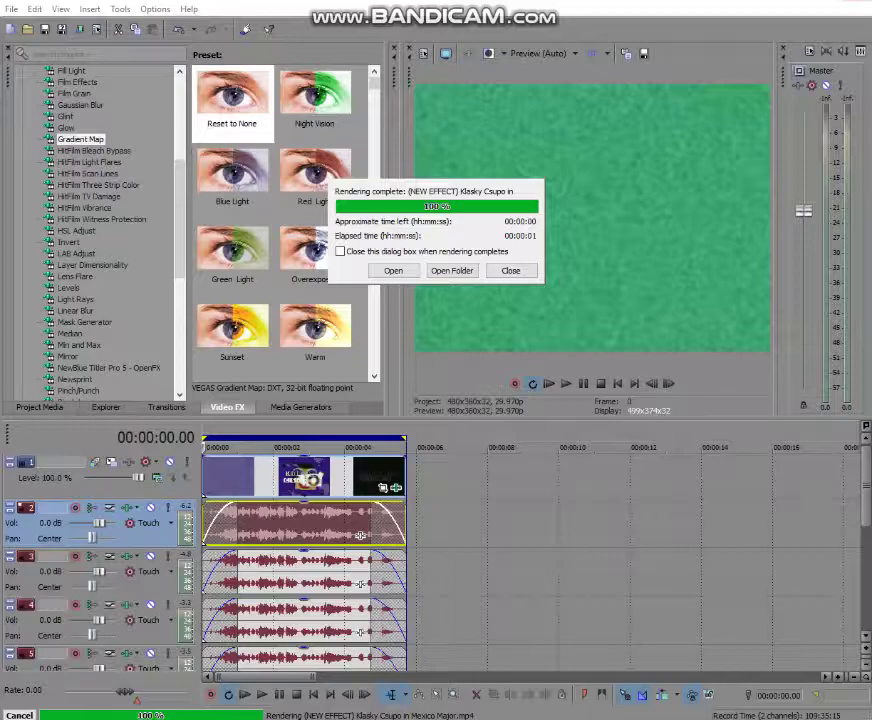
click(451, 270)
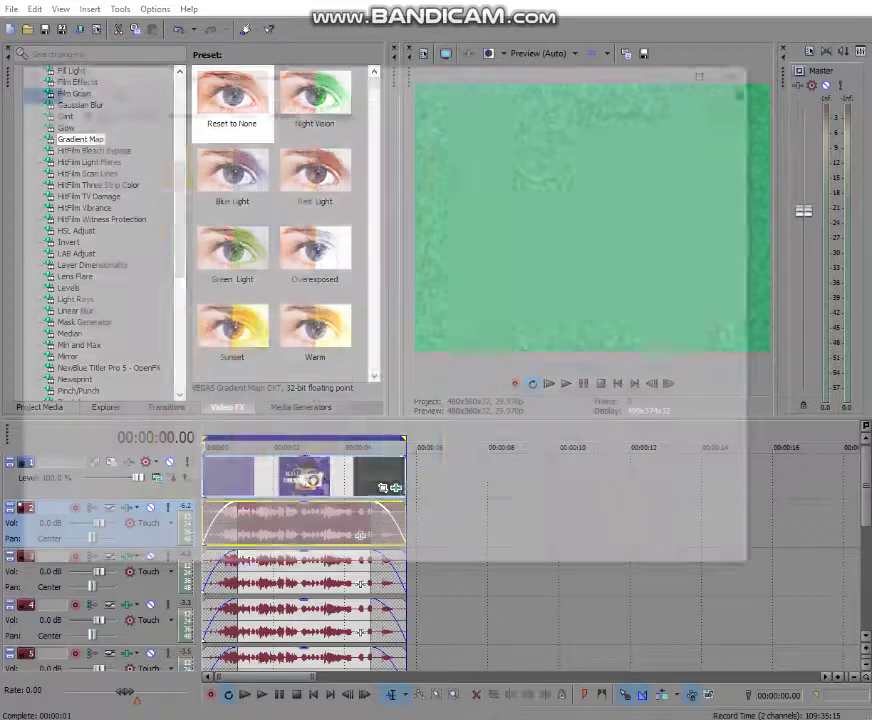
click(744, 69)
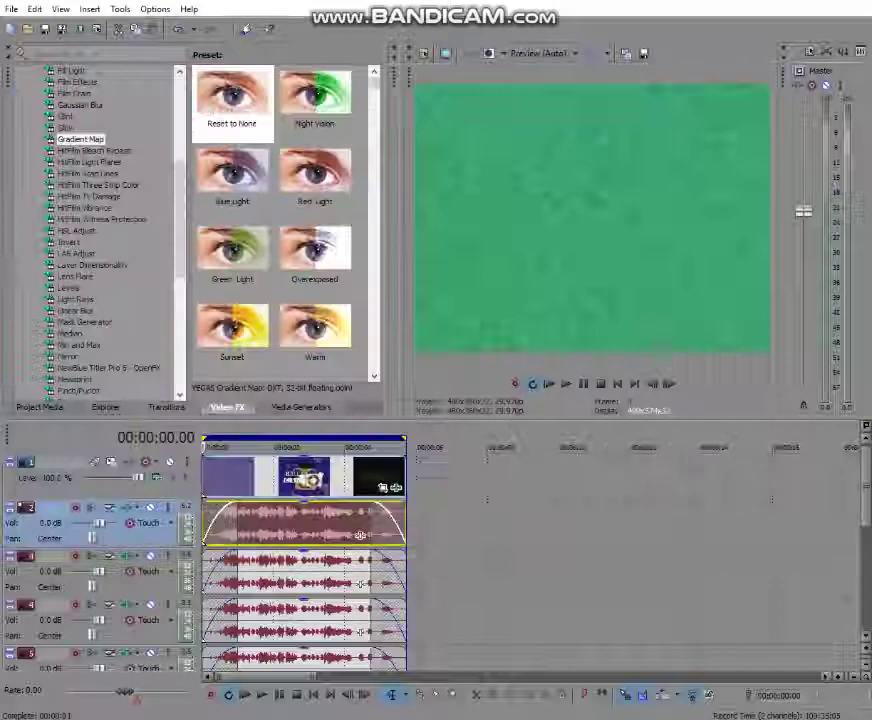